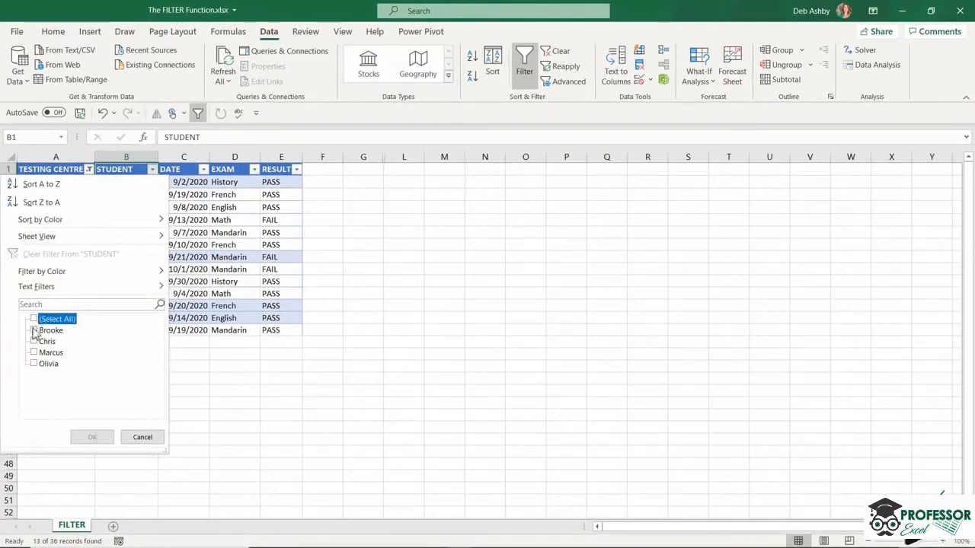
Apply the value filter chosen for the STUDENT column
click(92, 437)
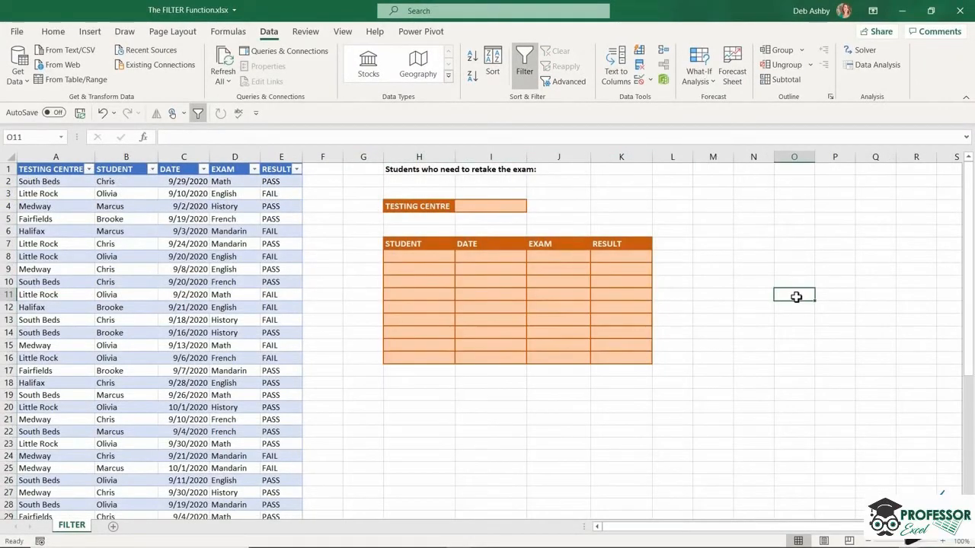
Enter Halifax as the testing centre in the cell above the retake table
click(430, 257)
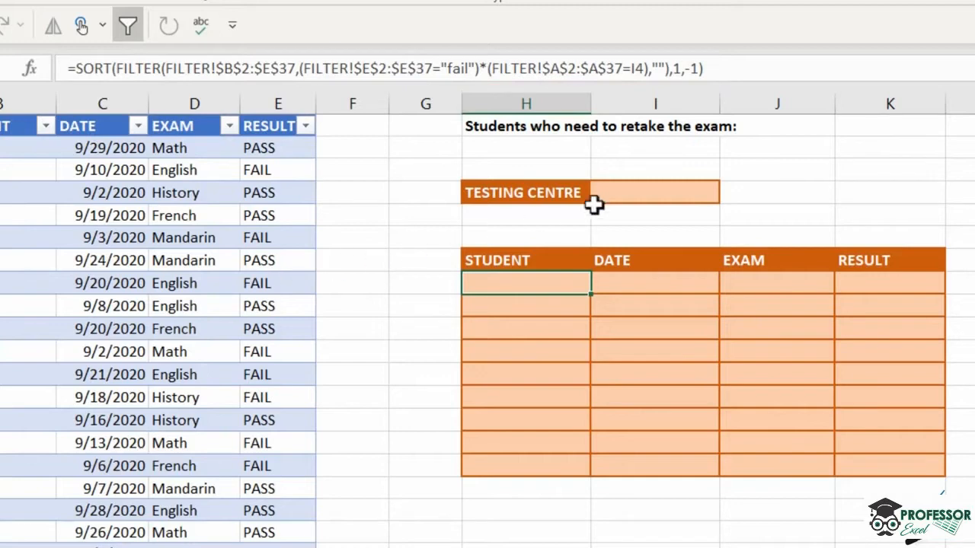
click(632, 195)
text(Halifax)
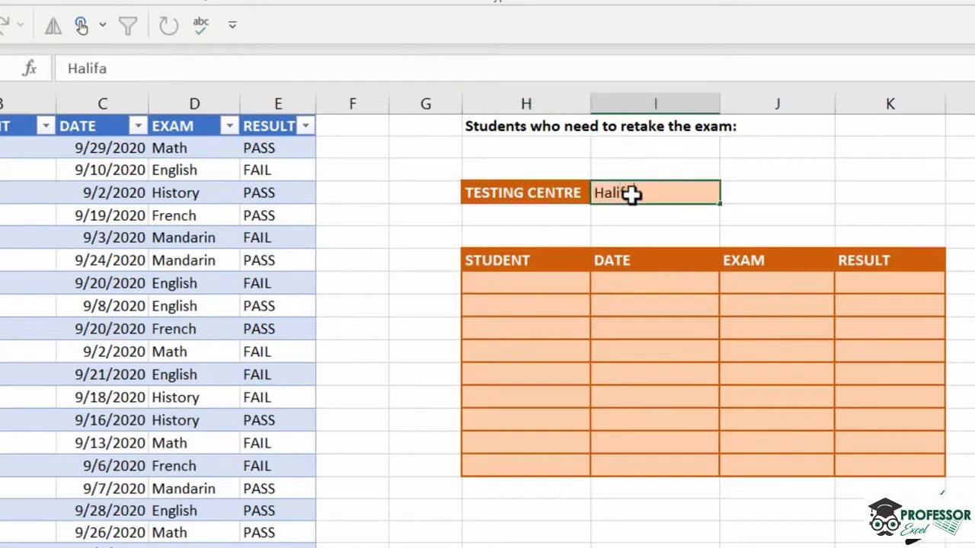
key(Return)
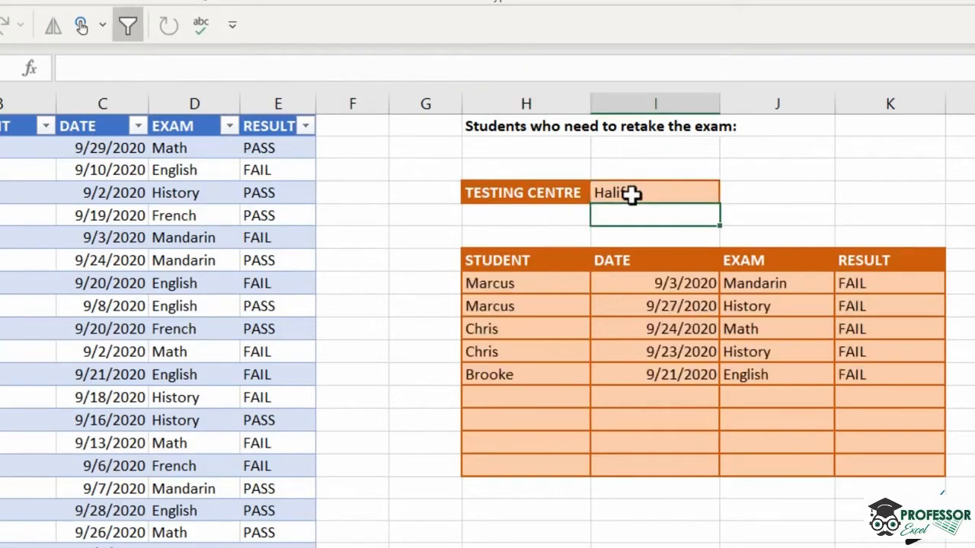
Change the testing centre above the retake table to Little Rock
click(707, 192)
double_click(707, 191)
key(BackSpace)
key(BackSpace)
key(BackSpace)
key(BackSpace)
key(BackSpace)
key(BackSpace)
key(BackSpace)
text(Little Rock)
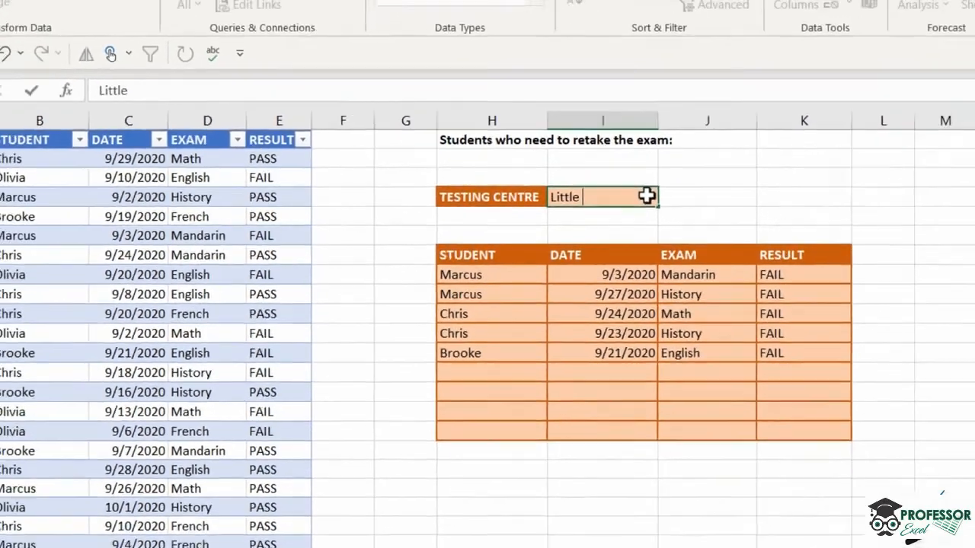
key(Return)
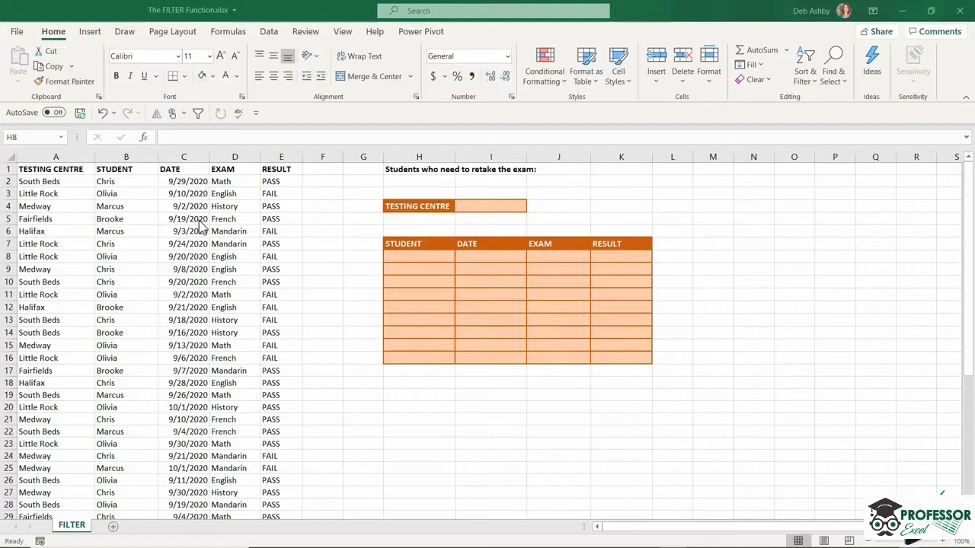
Convert the exam data range A1:E37 into a table with headers
click(478, 206)
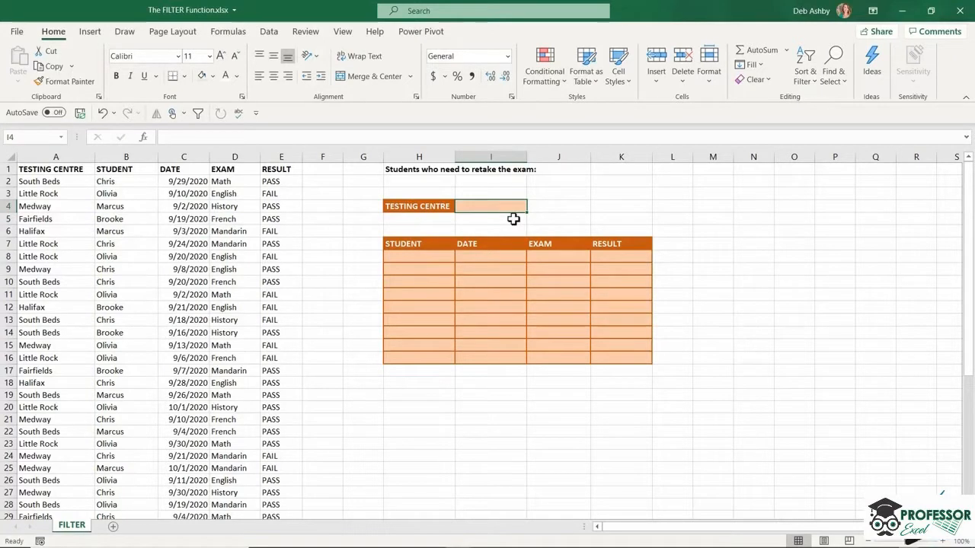
click(122, 244)
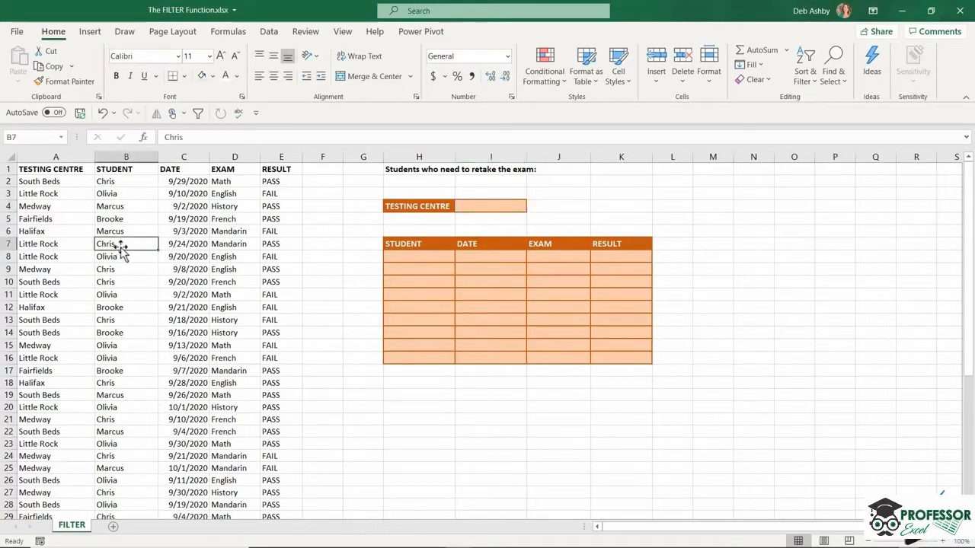
key(ctrl+t)
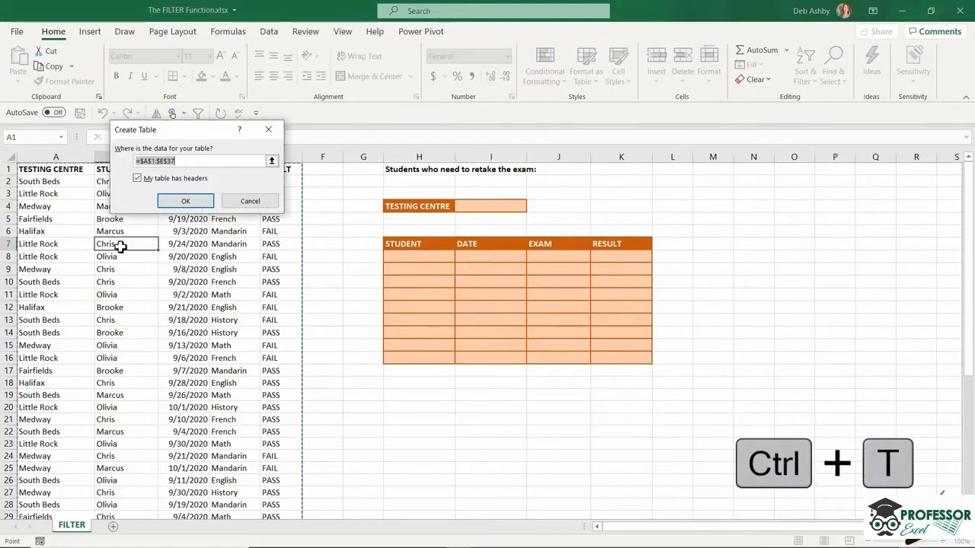
click(186, 202)
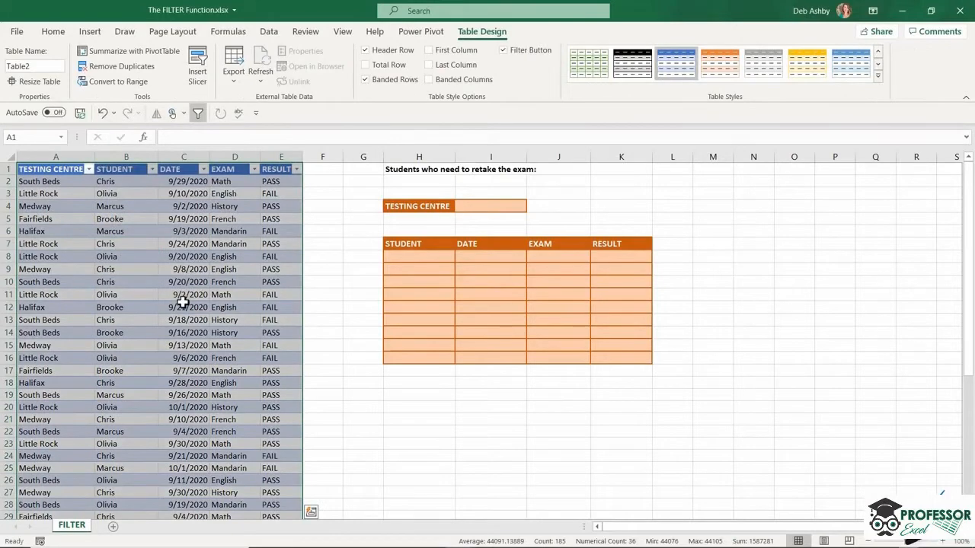
Apply the orange light table style with a solid header row to the exam data table
click(877, 76)
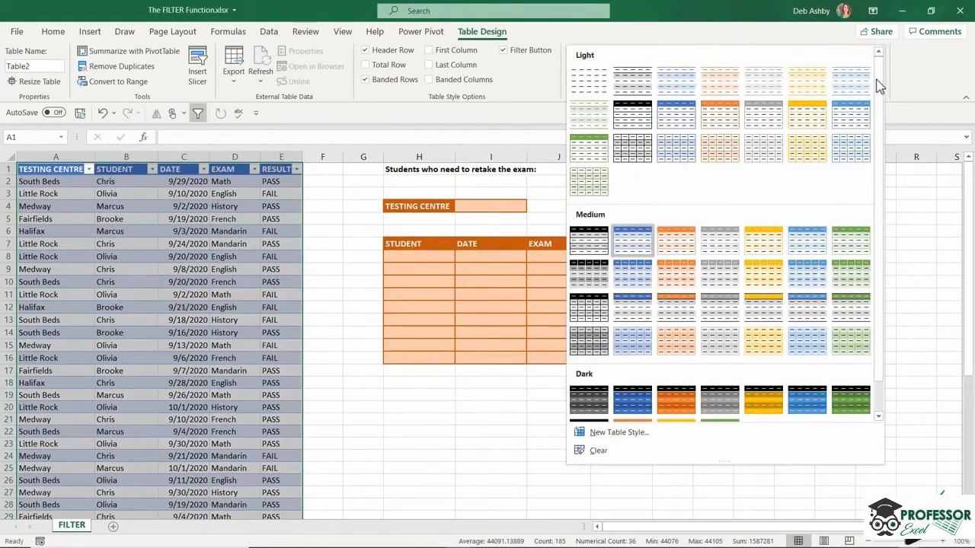
click(723, 120)
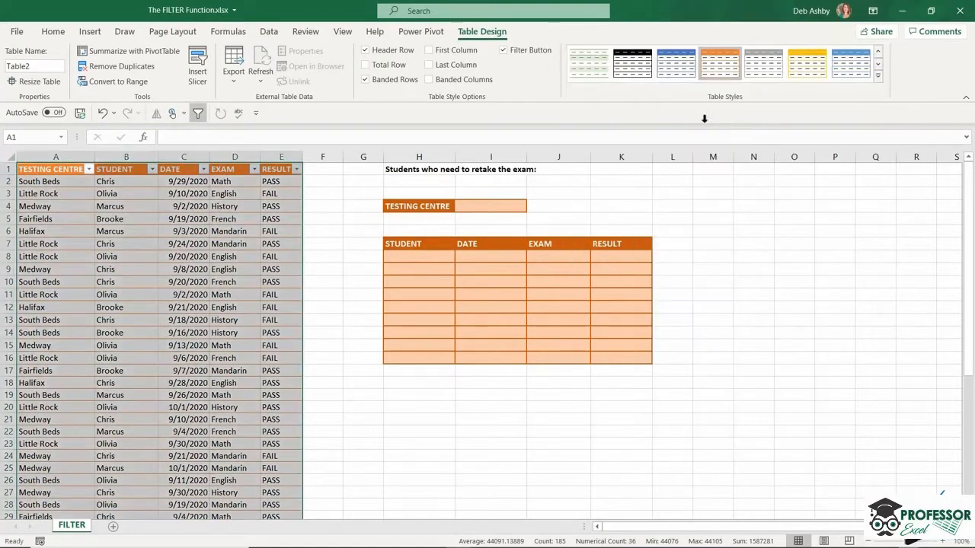
click(227, 304)
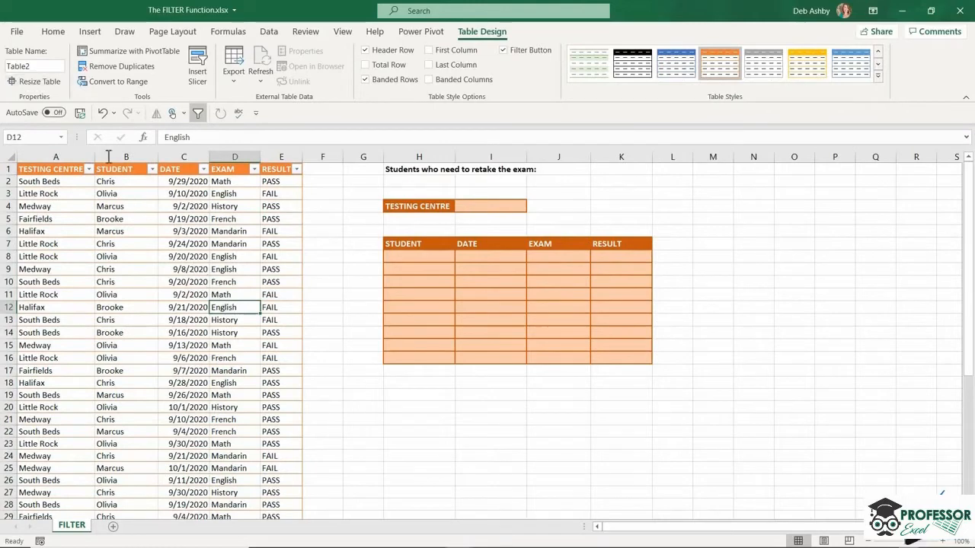
Name the exam data table Exam_Results
click(35, 67)
text(Exam_Results)
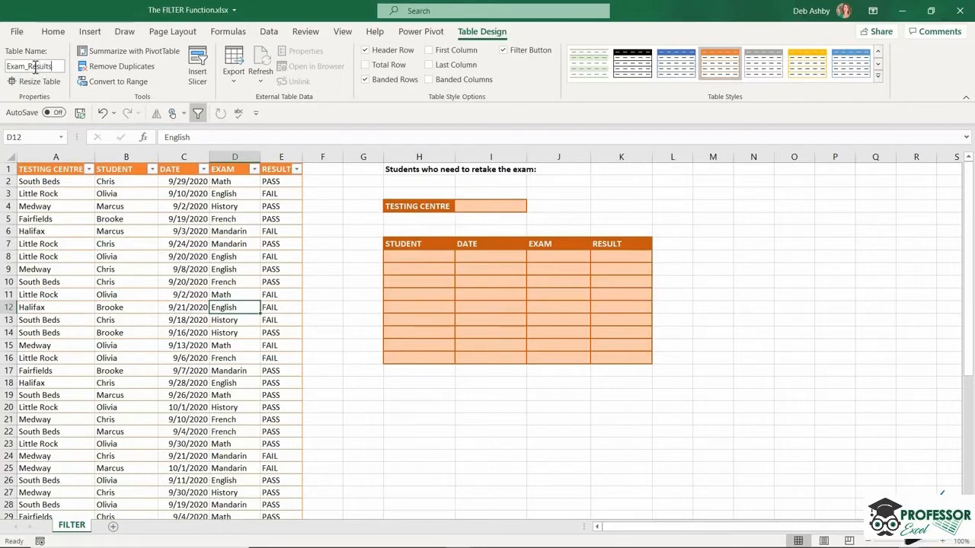
key(Return)
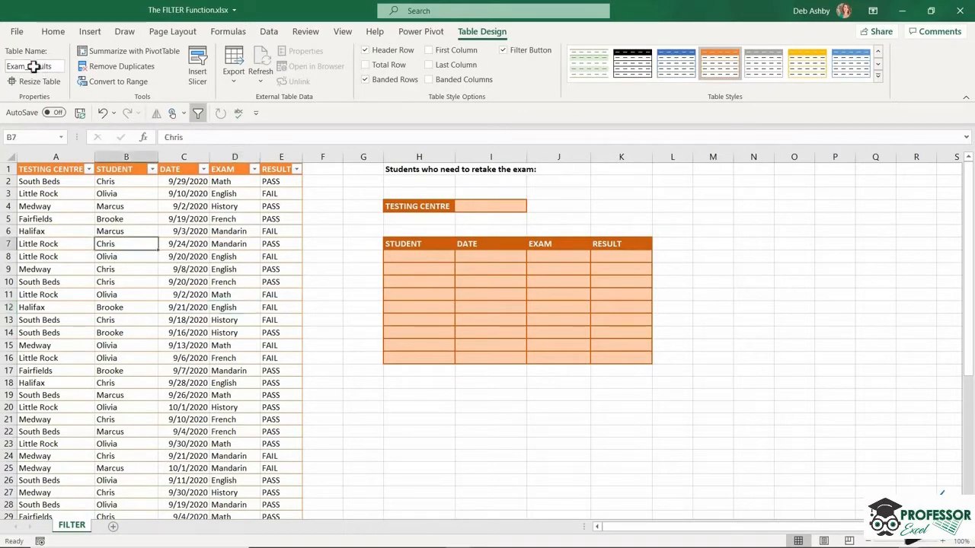
Set up a data validation rule on testing centre cell I4 that allows a List
click(57, 156)
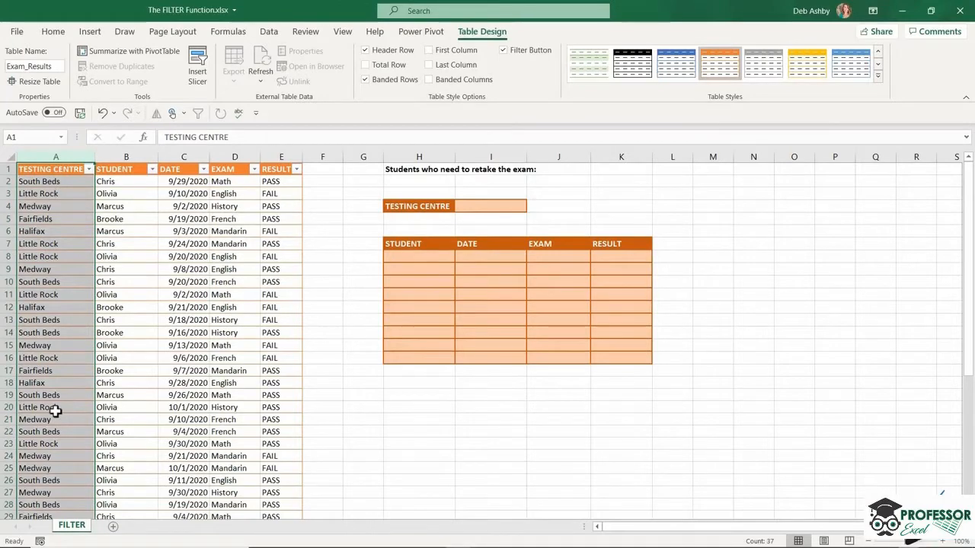
click(485, 208)
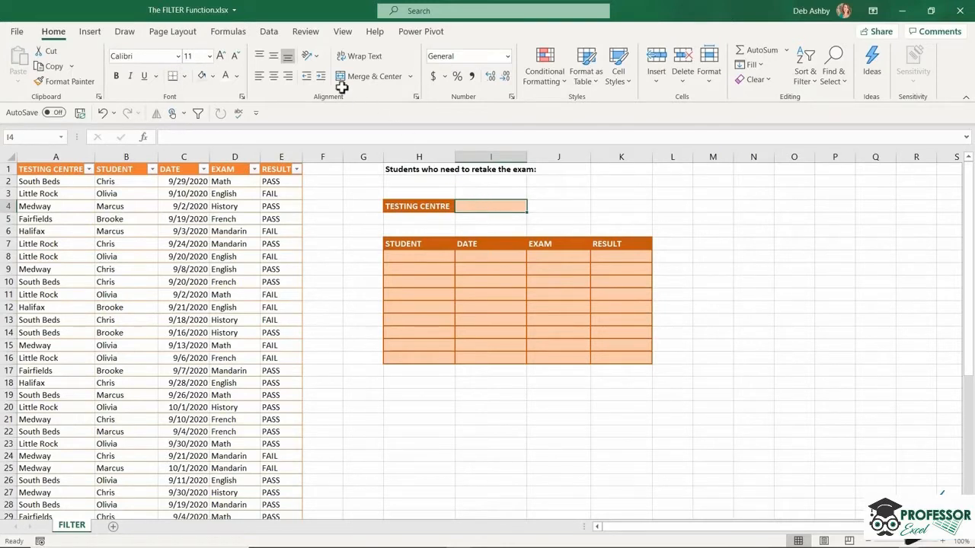
click(269, 32)
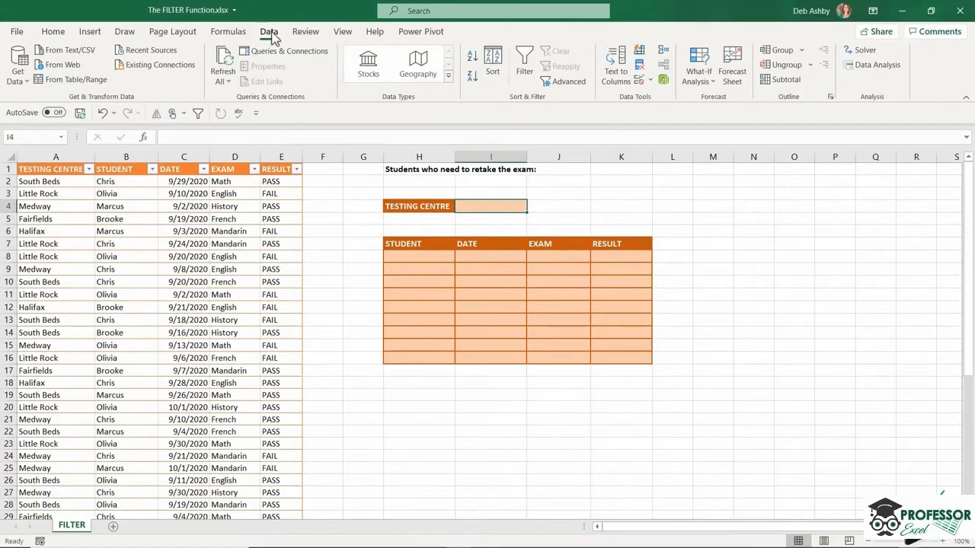
click(650, 80)
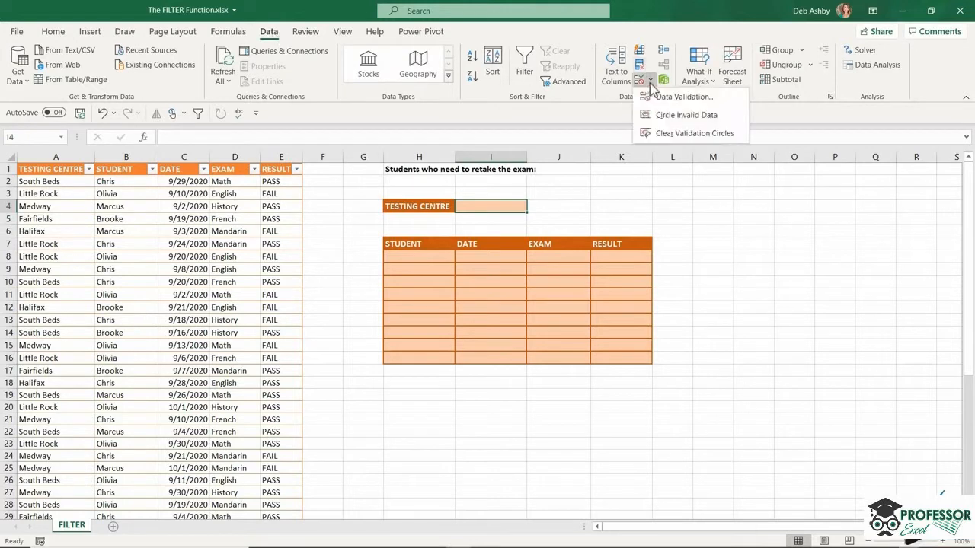
click(658, 100)
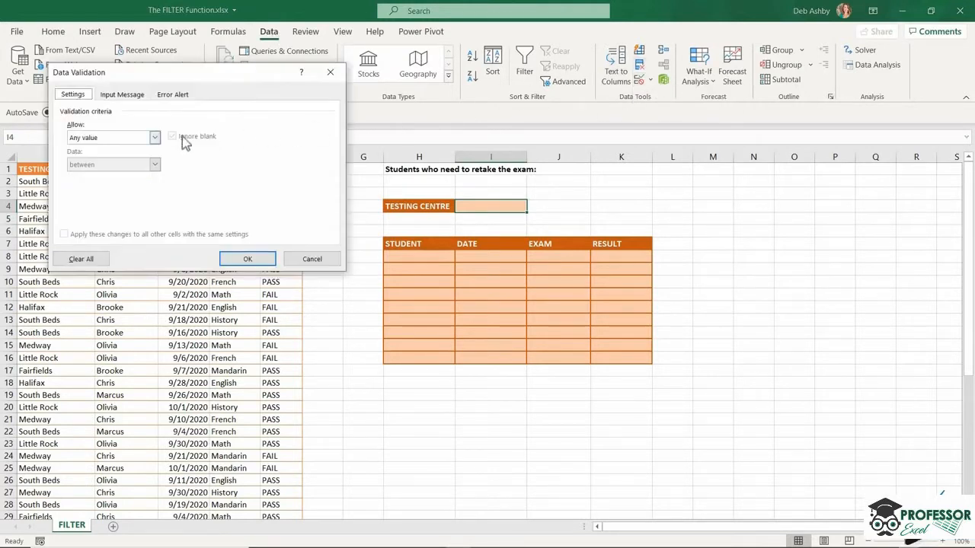
click(155, 139)
click(84, 176)
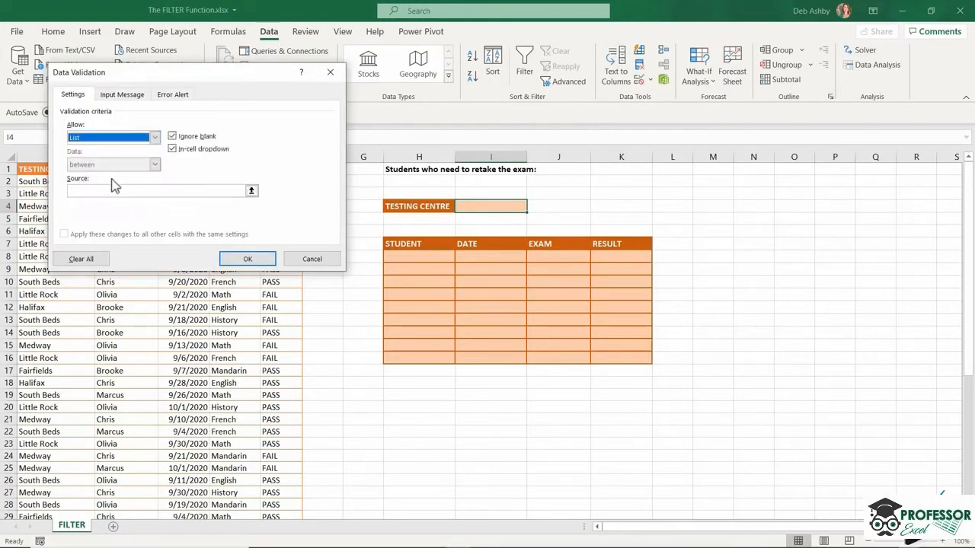
Set the validation list source to the testing centre entries =$A$2:$A$37 and apply the rule to I4
click(251, 191)
key(ctrl+shift+Down)
click(61, 183)
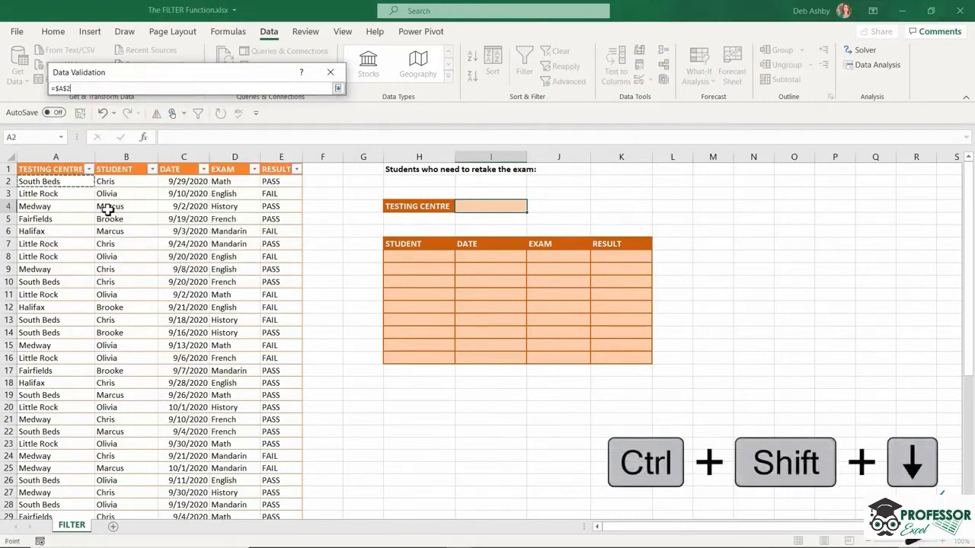
key(ctrl+shift+Down)
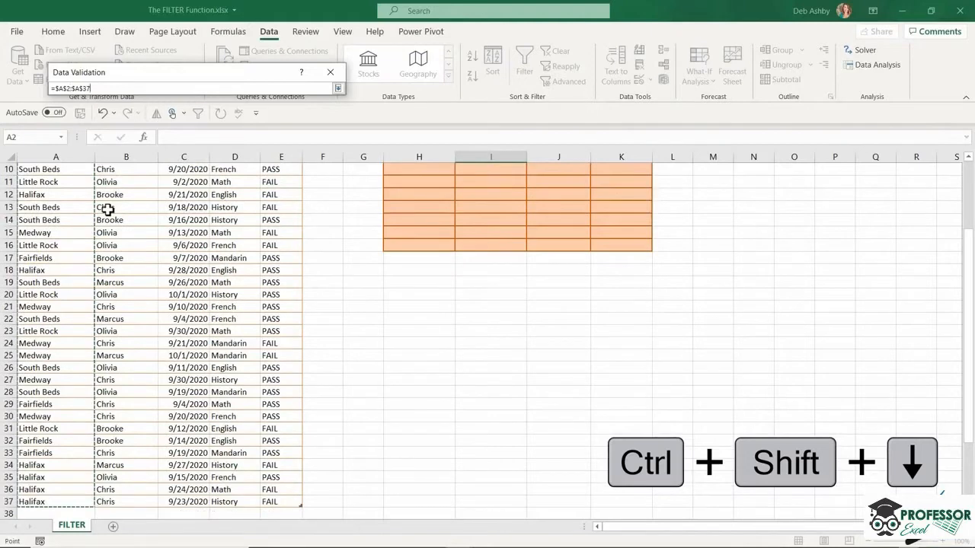
click(337, 88)
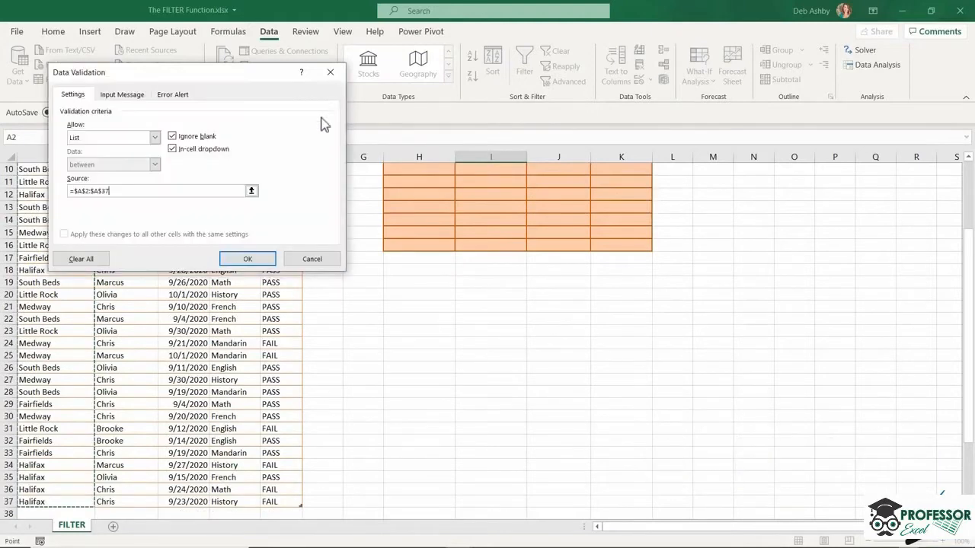
click(248, 259)
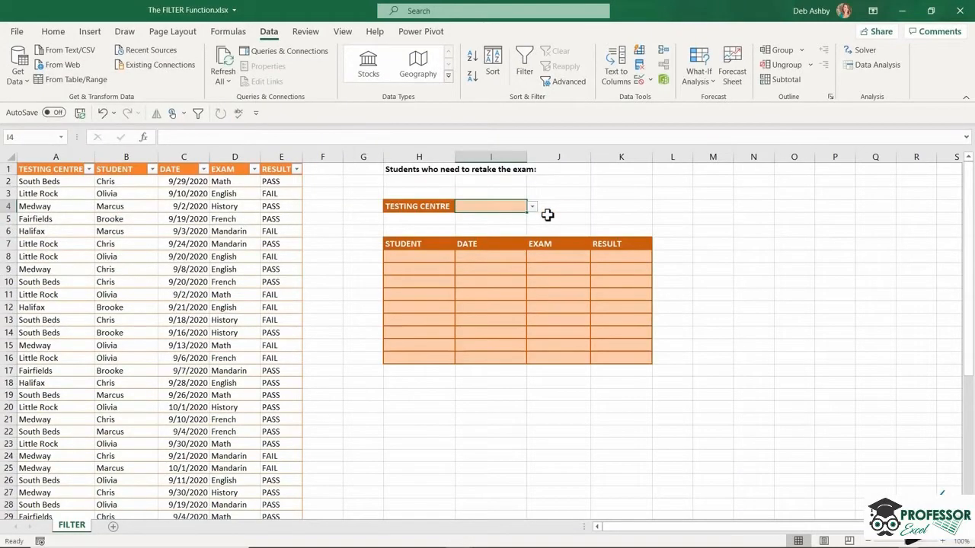
Examine the choices offered by the testing centre dropdown in I4 for repeated entries
click(533, 207)
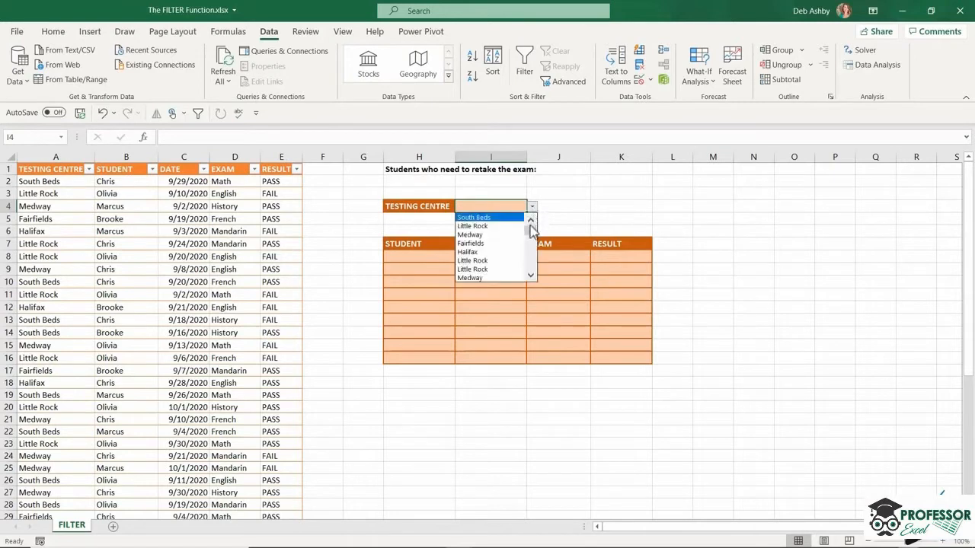
mouse_move(531, 230)
mouse_down()
mouse_move(533, 257)
mouse_move(537, 228)
mouse_up()
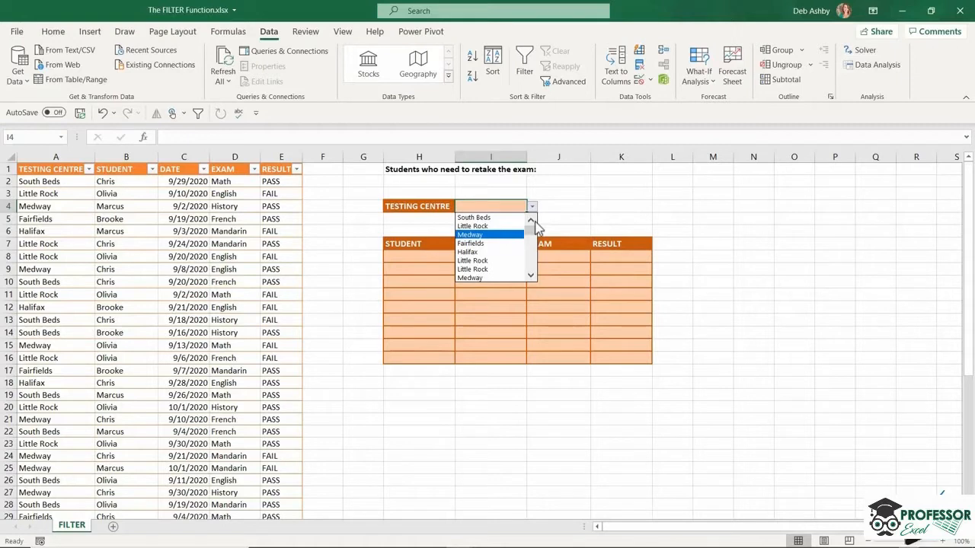
key(Up)
key(Up)
key(Down)
key(Down)
key(Down)
key(Down)
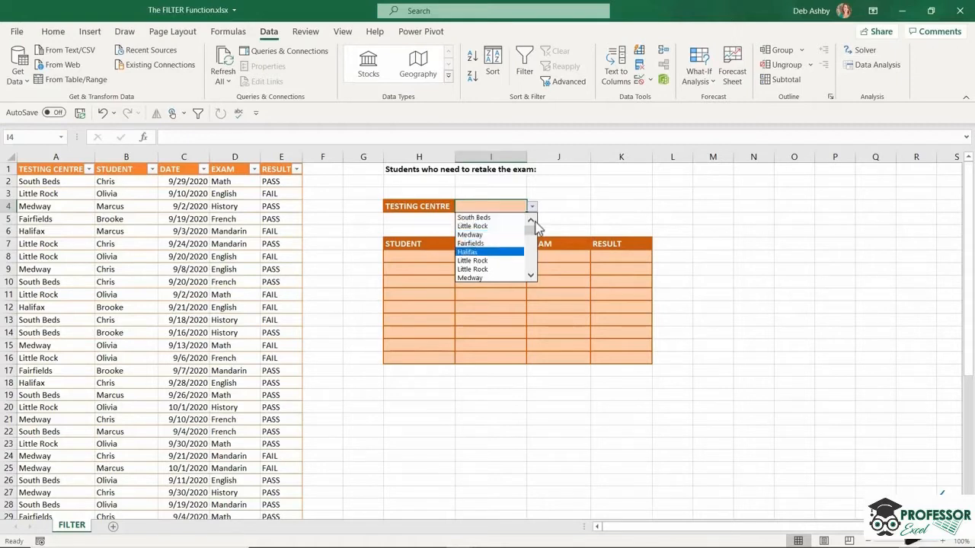
key(Up)
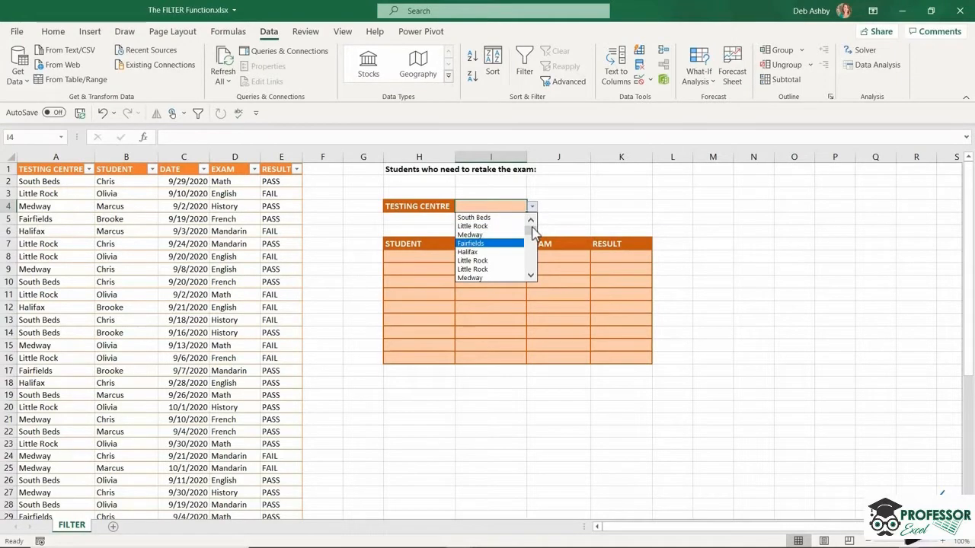
Undo the list validation rule on testing centre cell I4
click(104, 115)
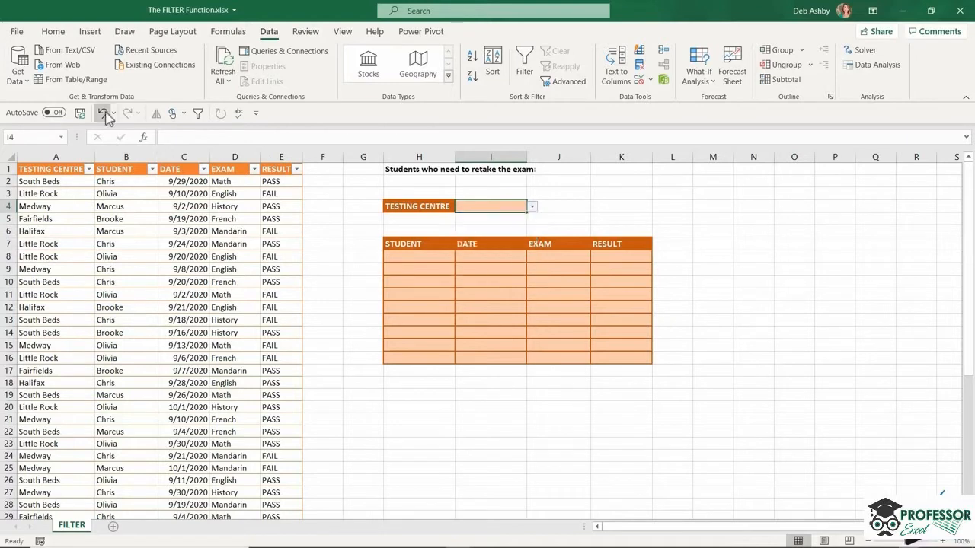
click(755, 242)
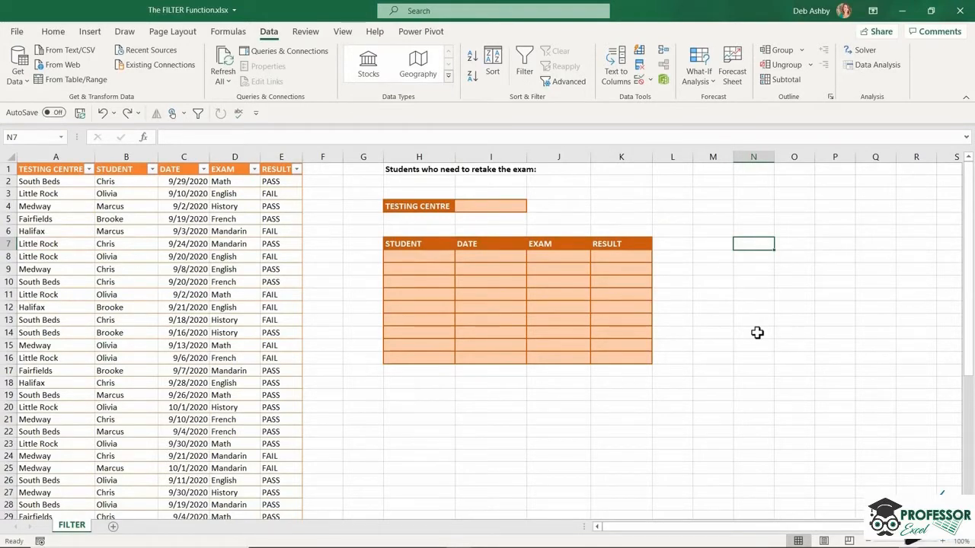
Extract the unique testing centres into N4 with =UNIQUE(Exam_Results[TESTING CENTRE]) and autofit column N
click(758, 210)
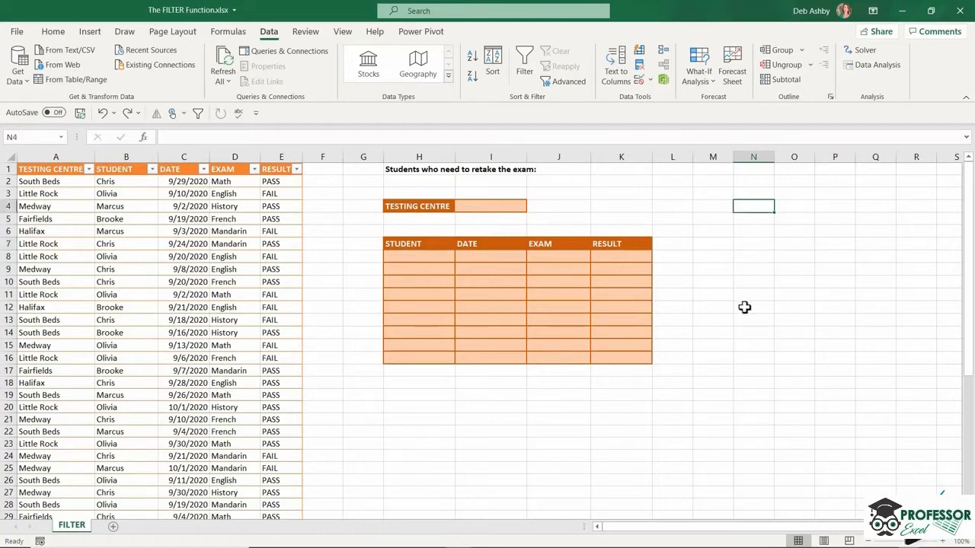
text(=)
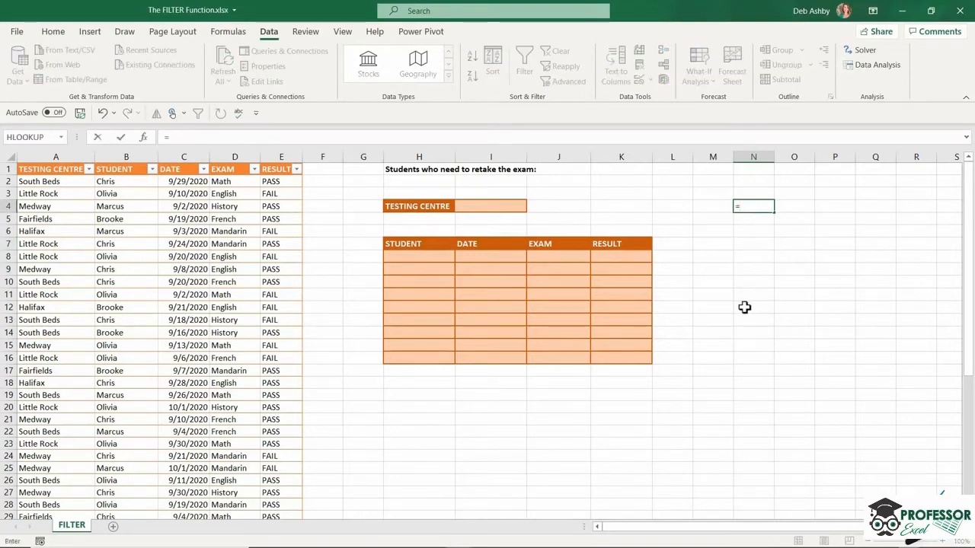
text(UNIQU)
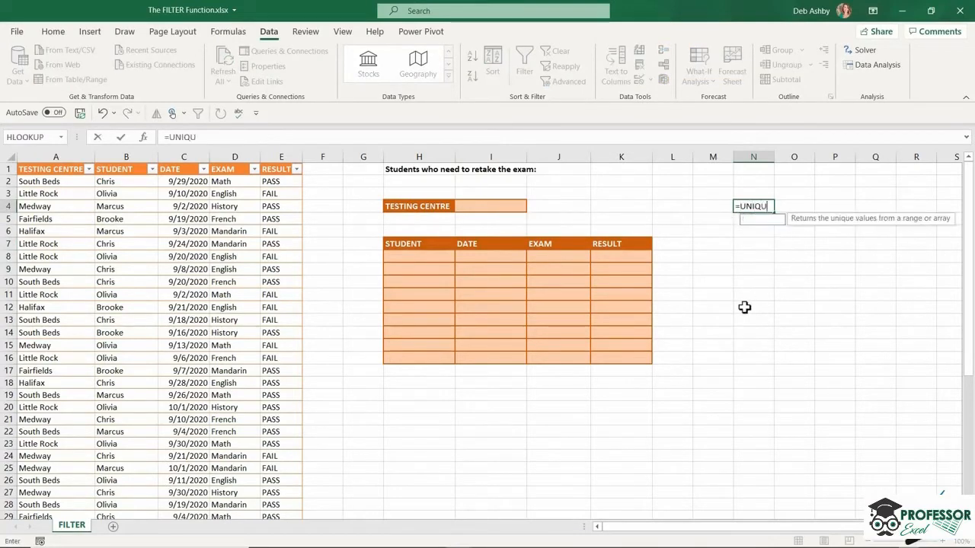
text(E()
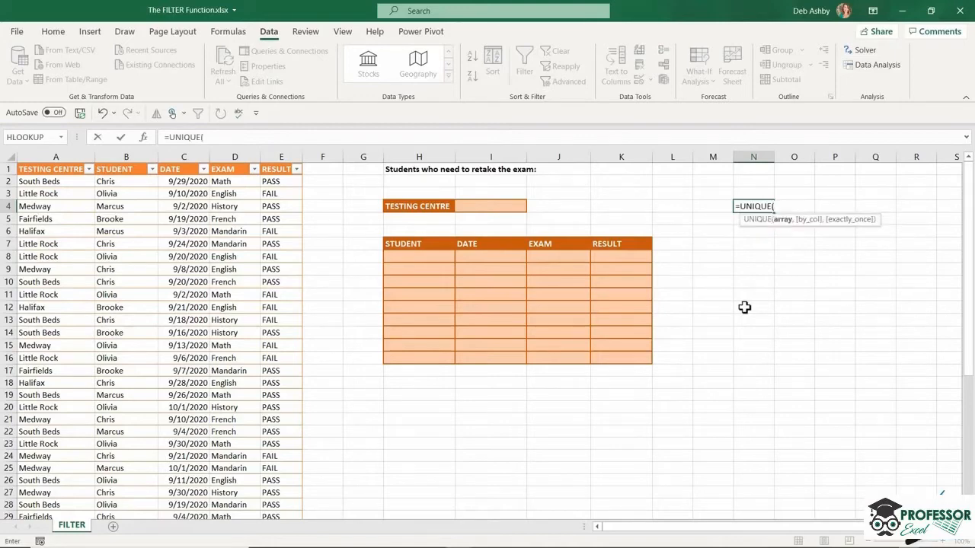
click(46, 183)
key(ctrl+shift+Down)
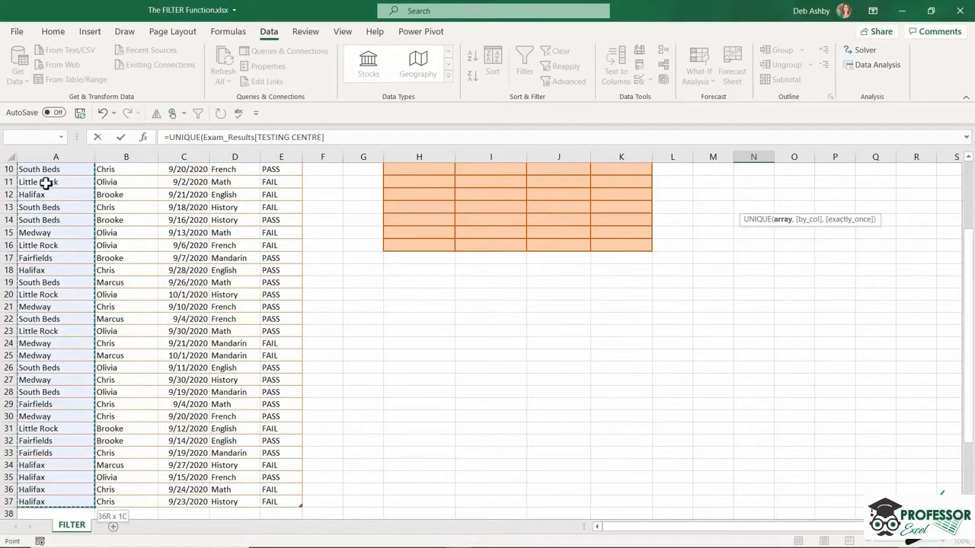
text())
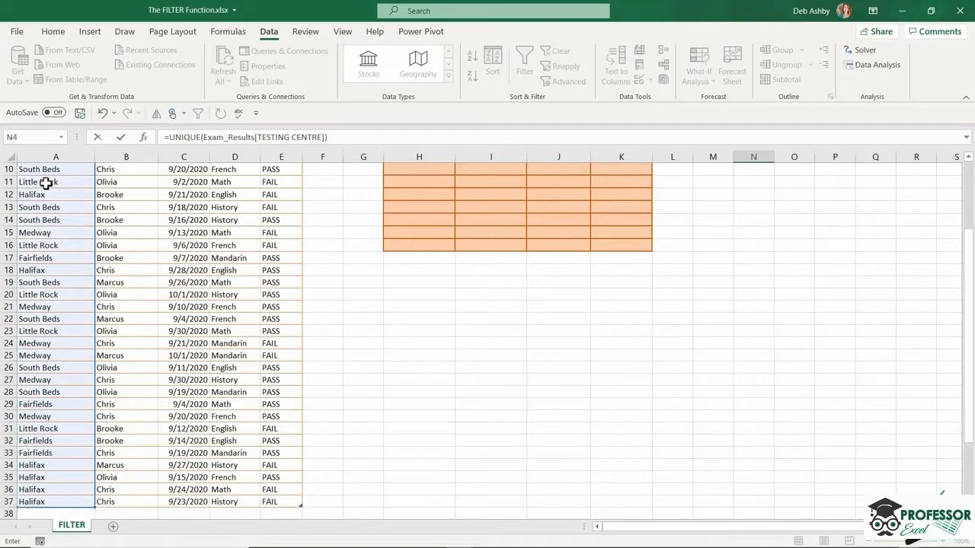
key(Return)
scroll(45, 183, up, 2)
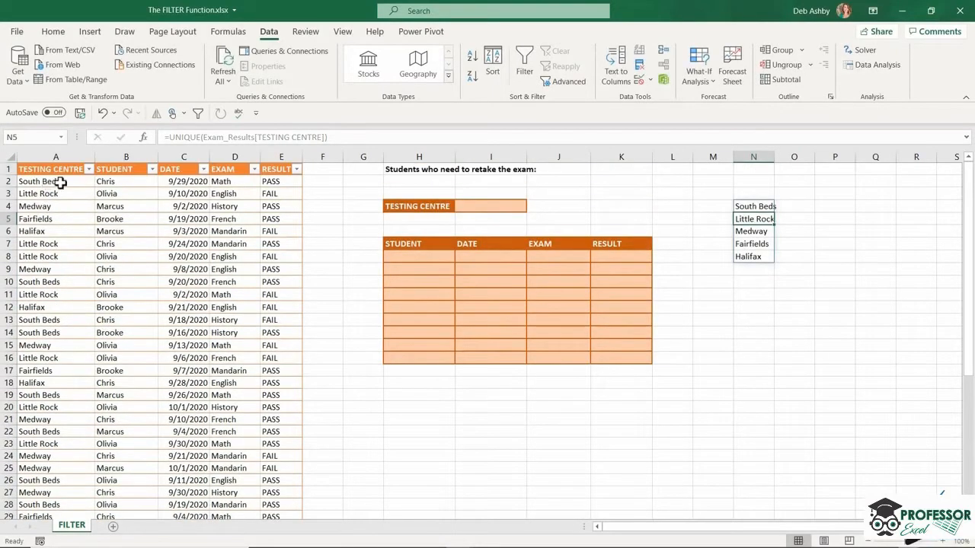
double_click(774, 157)
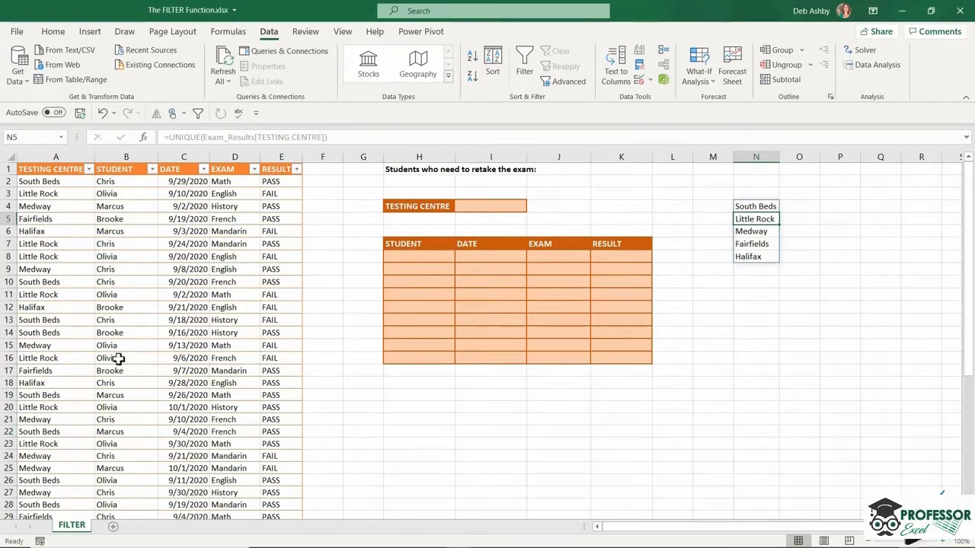
Insert a new row at row 22 and enter Birkbeck as its testing centre to test the unique list
key(ctrl+z)
right_click(8, 431)
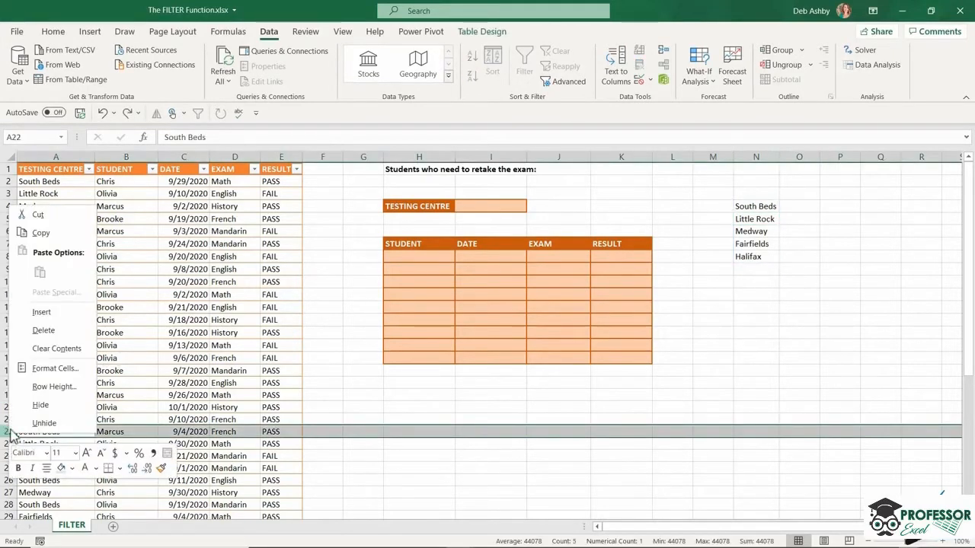
click(62, 318)
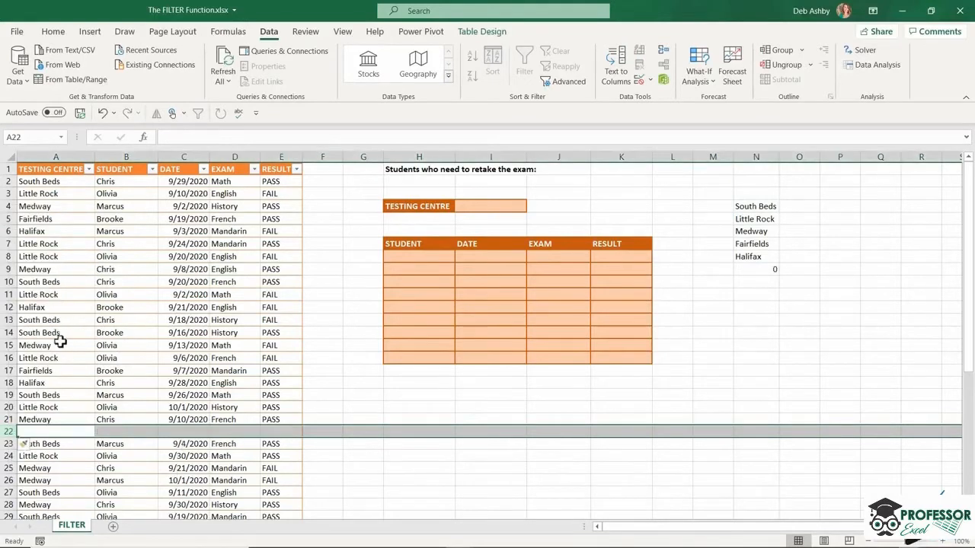
click(61, 431)
text(B)
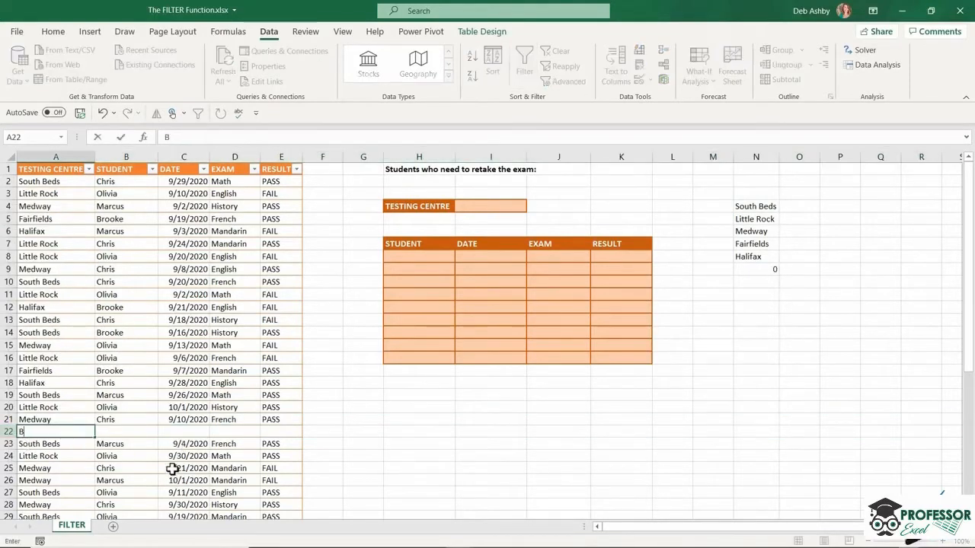
text(irkbeck)
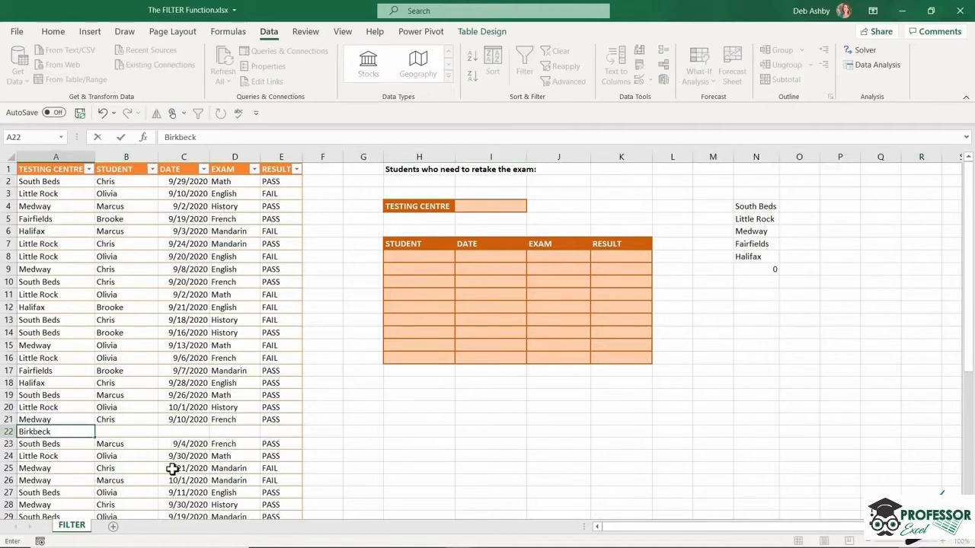
key(Return)
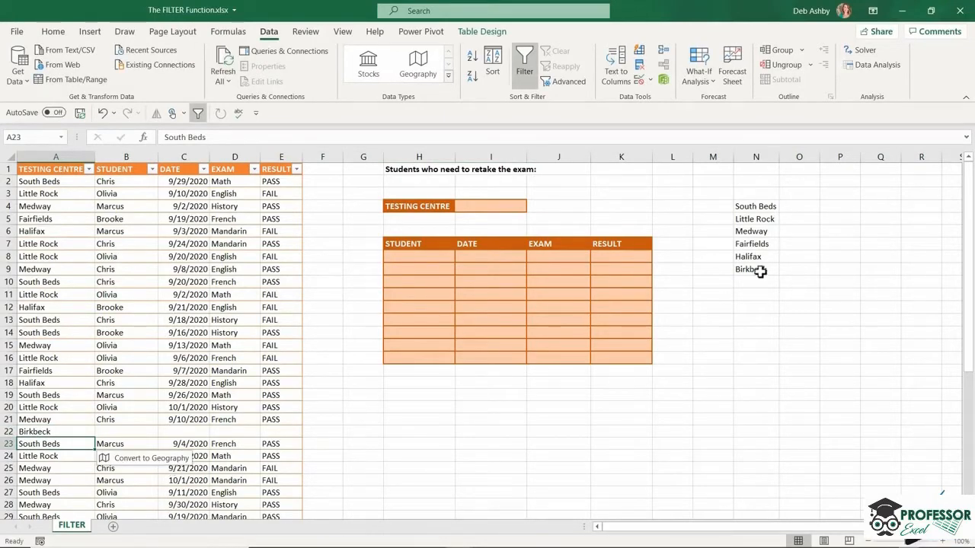
Undo the Birkbeck entry and the insertion of row 22
click(102, 113)
click(102, 113)
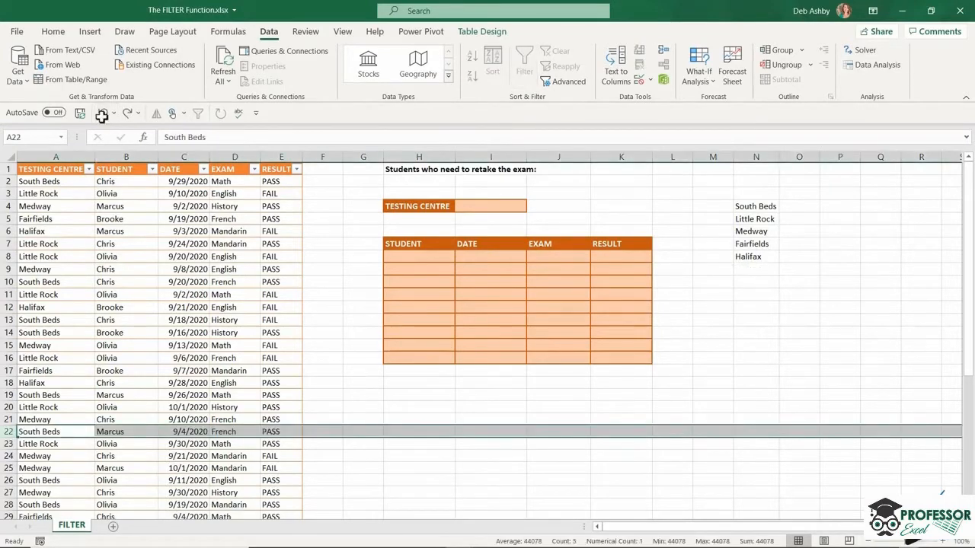
click(773, 311)
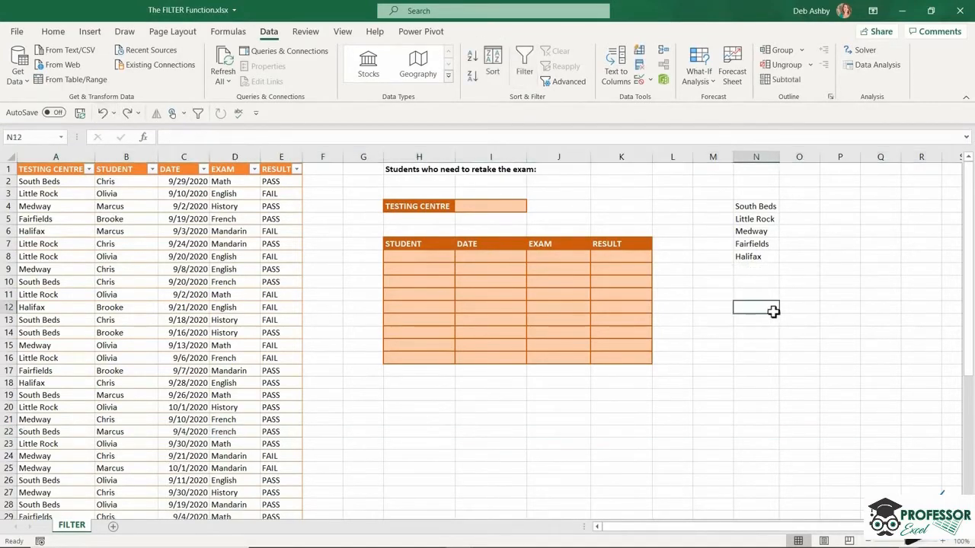
Apply a List data validation rule to testing centre cell I4 with source =$N$4:$N$8 and check its dropdown choices
click(490, 206)
click(652, 79)
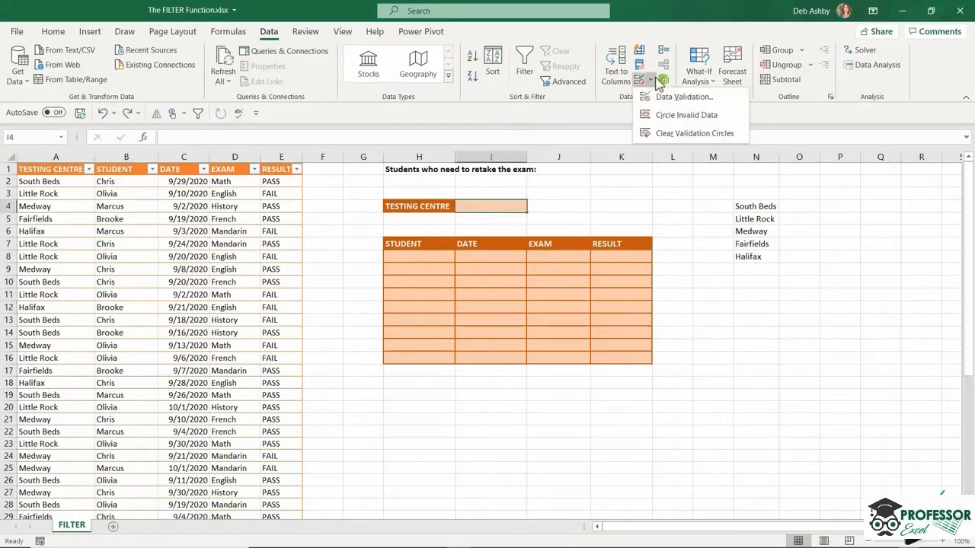
click(648, 98)
click(154, 137)
click(78, 175)
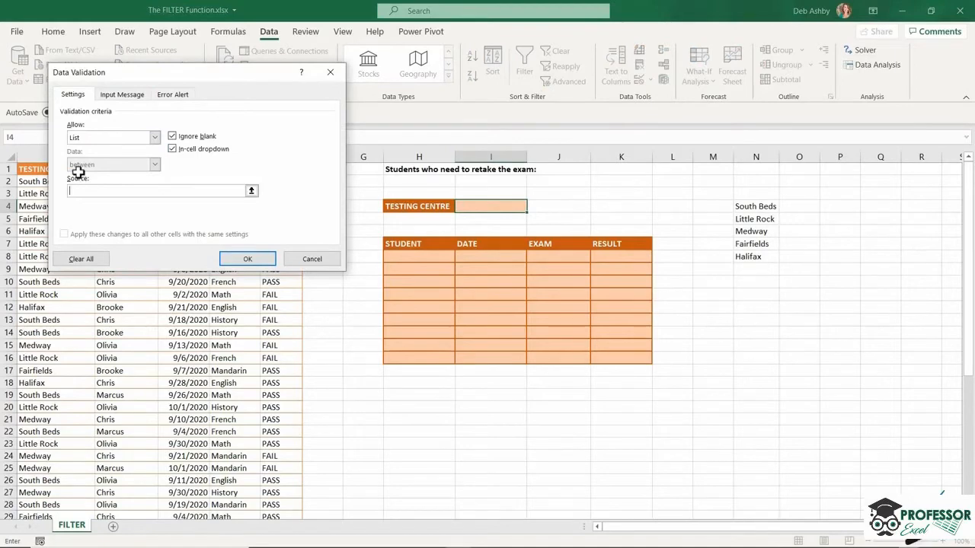
drag(758, 210, 759, 259)
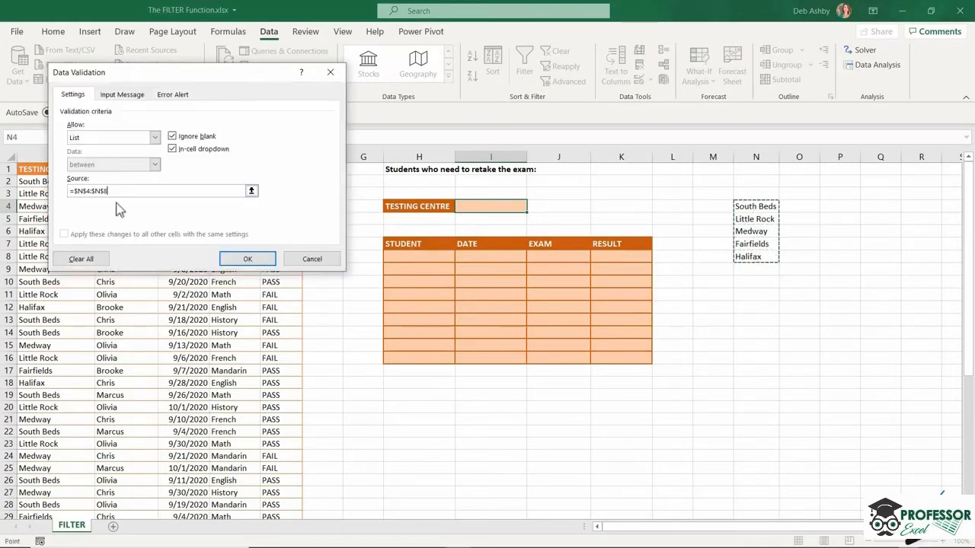
click(256, 260)
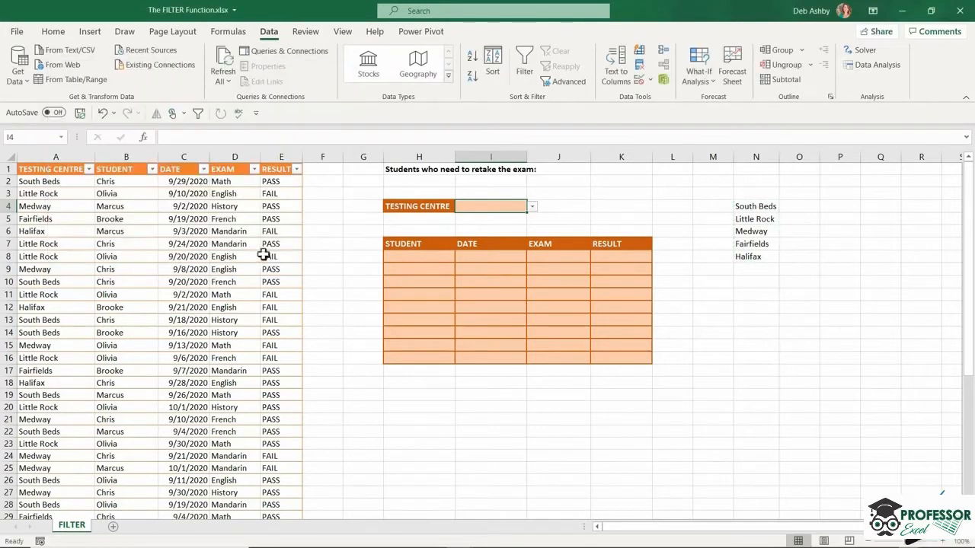
click(533, 206)
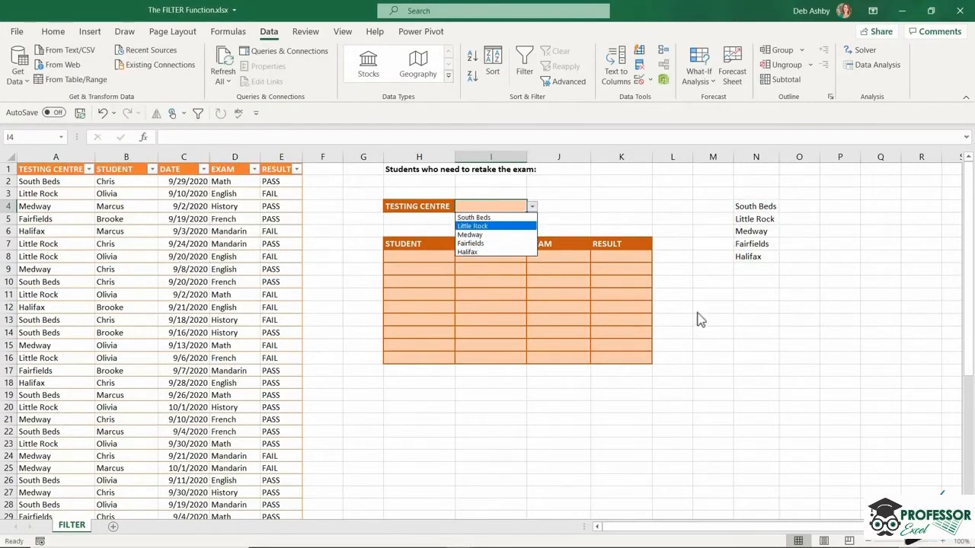
key(Escape)
Hide column N, which holds the unique testing centre list
click(754, 157)
right_click(754, 157)
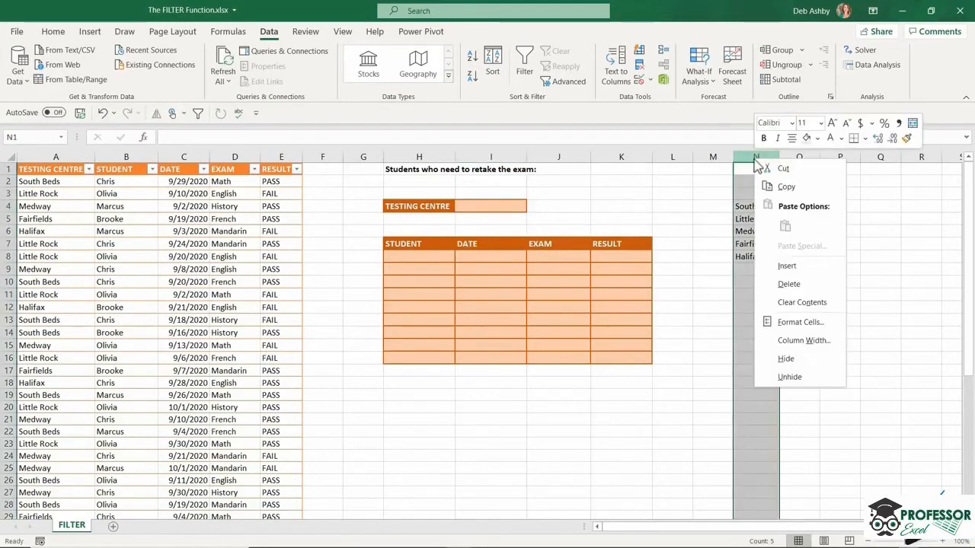
click(785, 358)
click(835, 345)
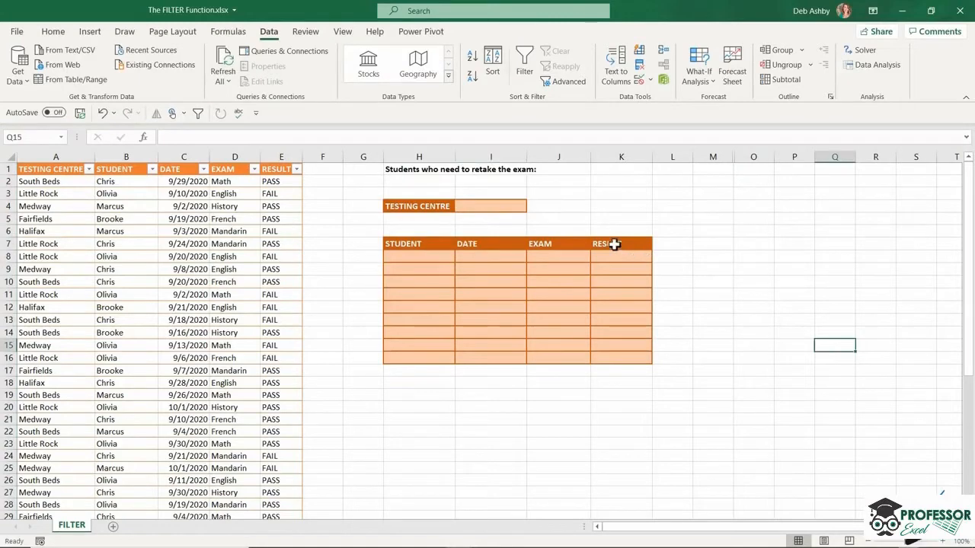
Choose Halifax as the testing centre in I4
click(523, 208)
click(534, 208)
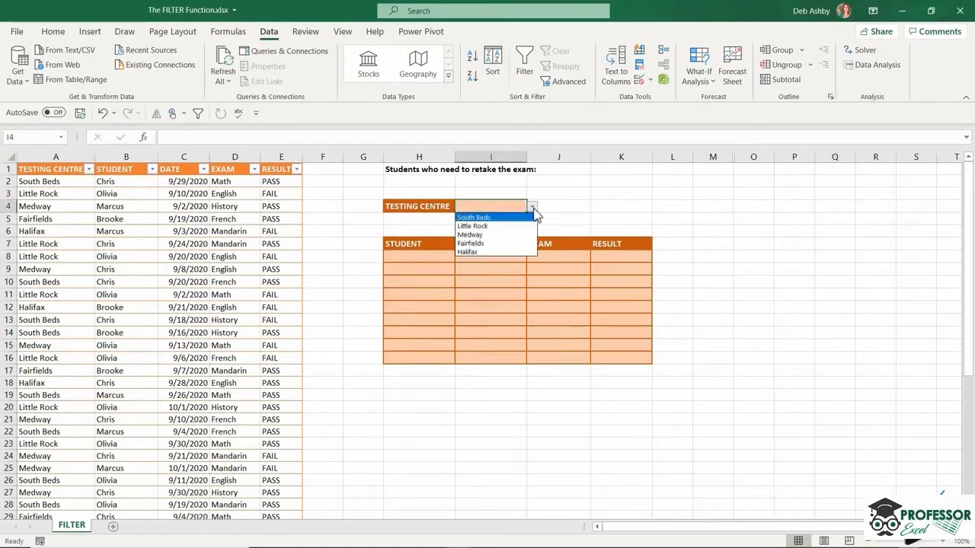
click(482, 251)
Start a FILTER formula in H8 with Exam_Results[[STUDENT]:[RESULT]] as its array
click(414, 259)
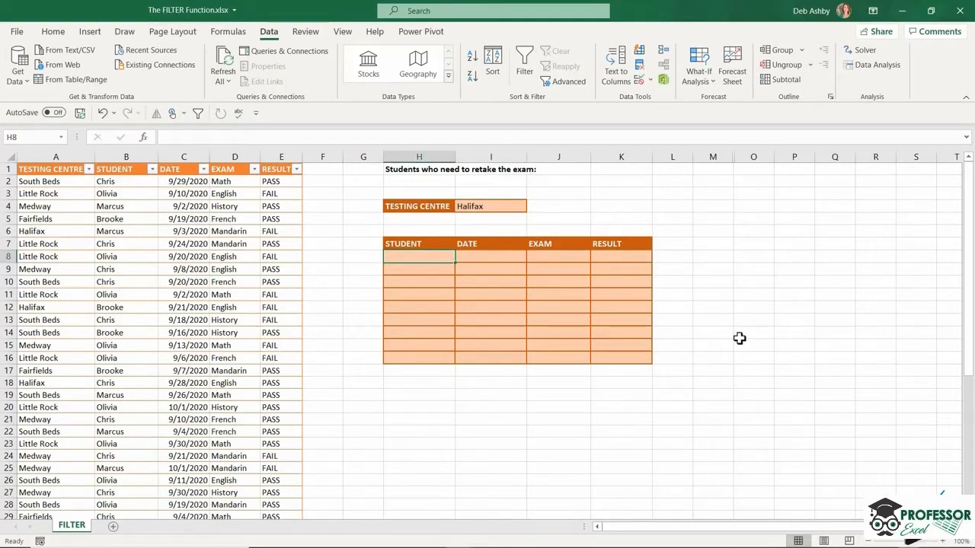
text(=FILTER)
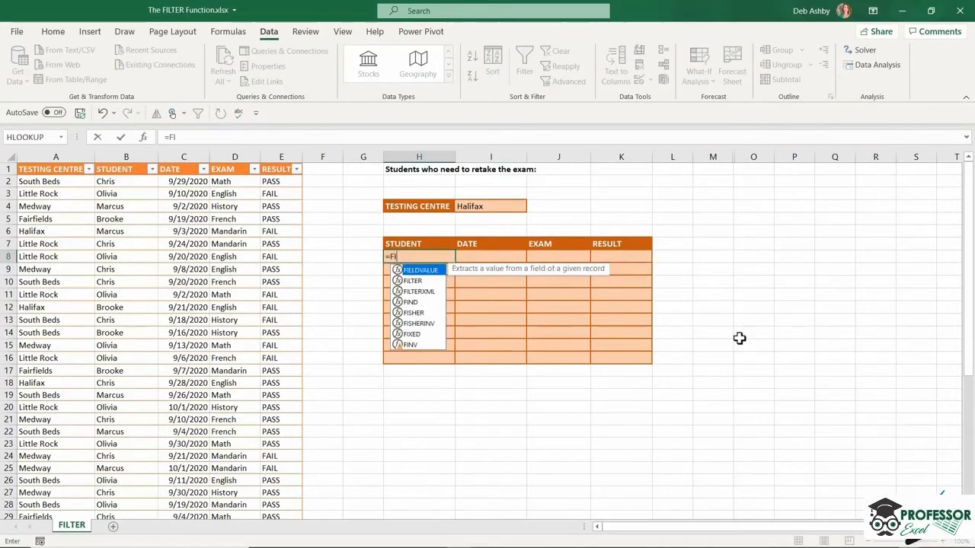
text(()
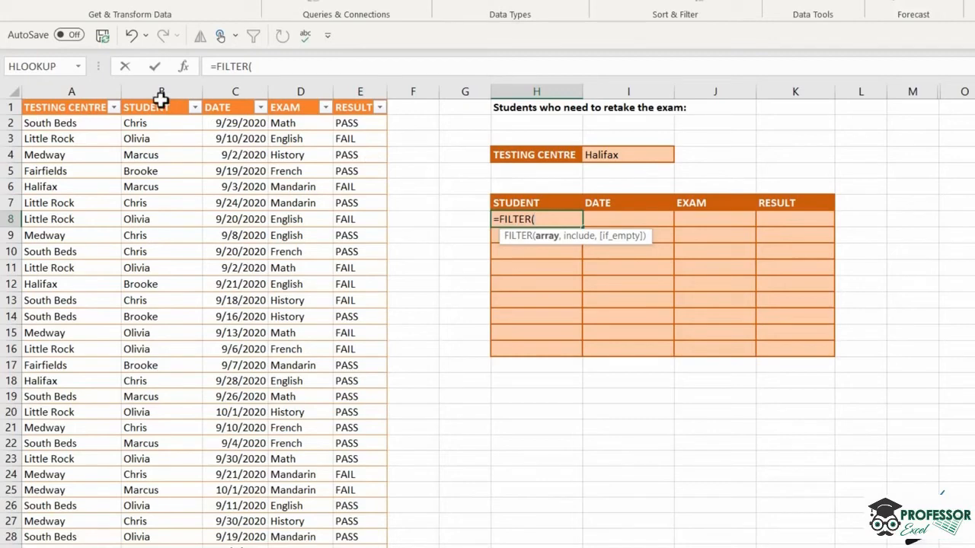
drag(160, 100, 386, 106)
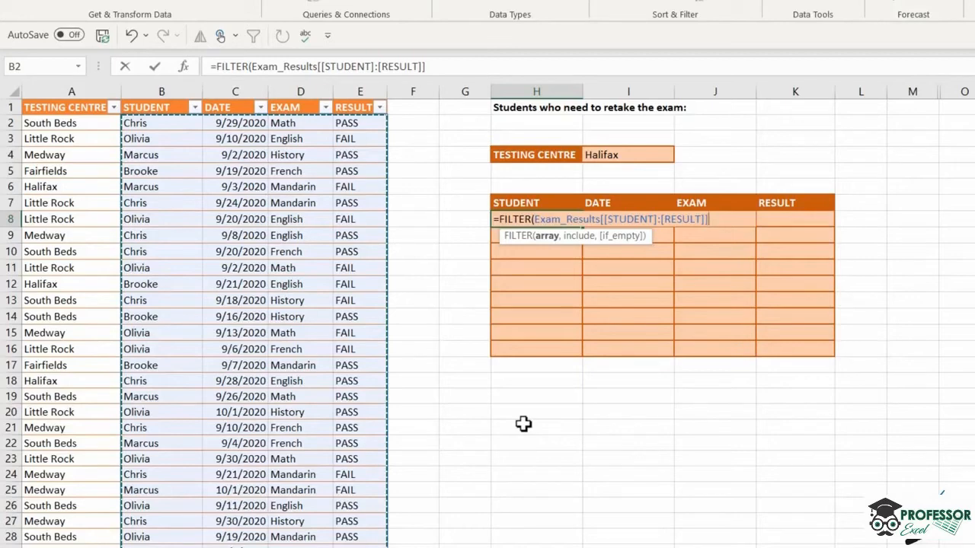
text(,)
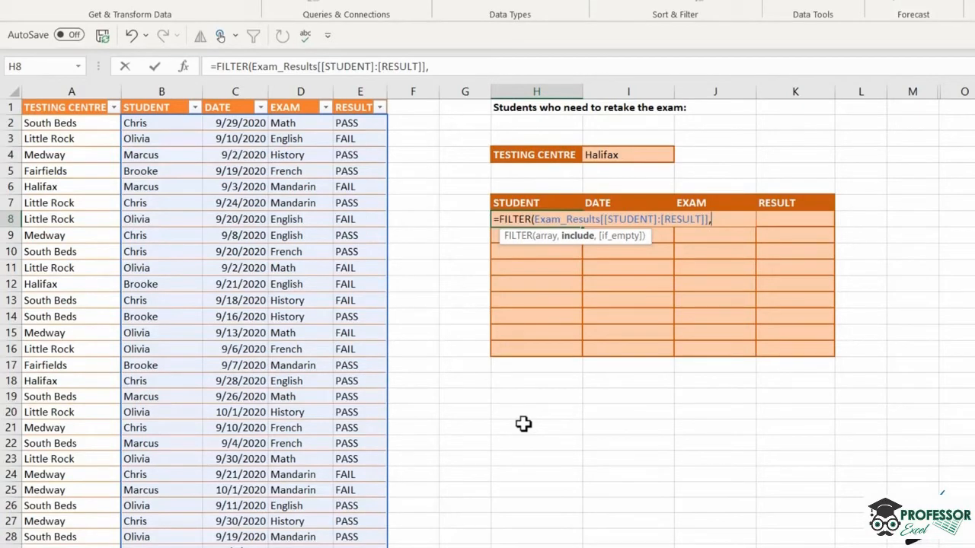
Add the include condition (Exam_Results[RESULT]="Fail") to the FILTER formula in H8
text(()
click(357, 104)
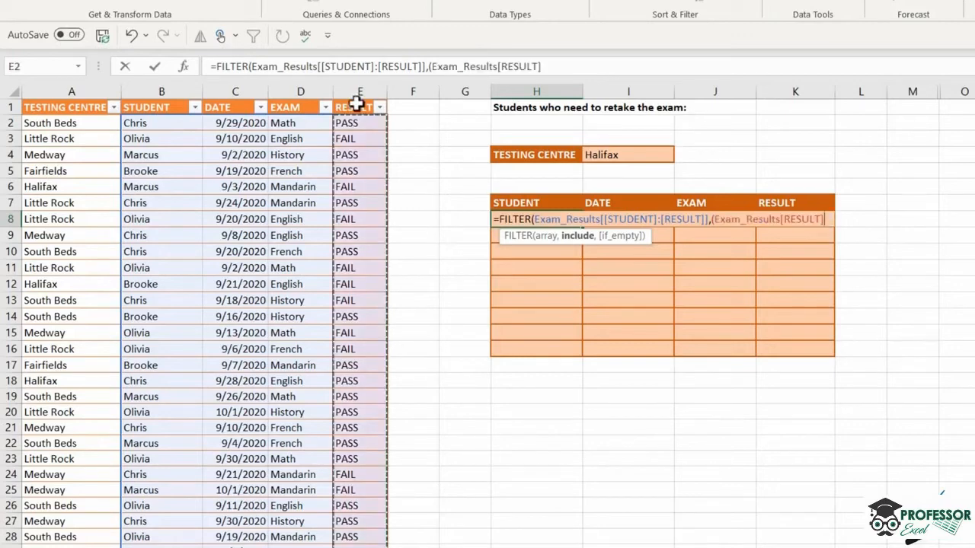
text(=)
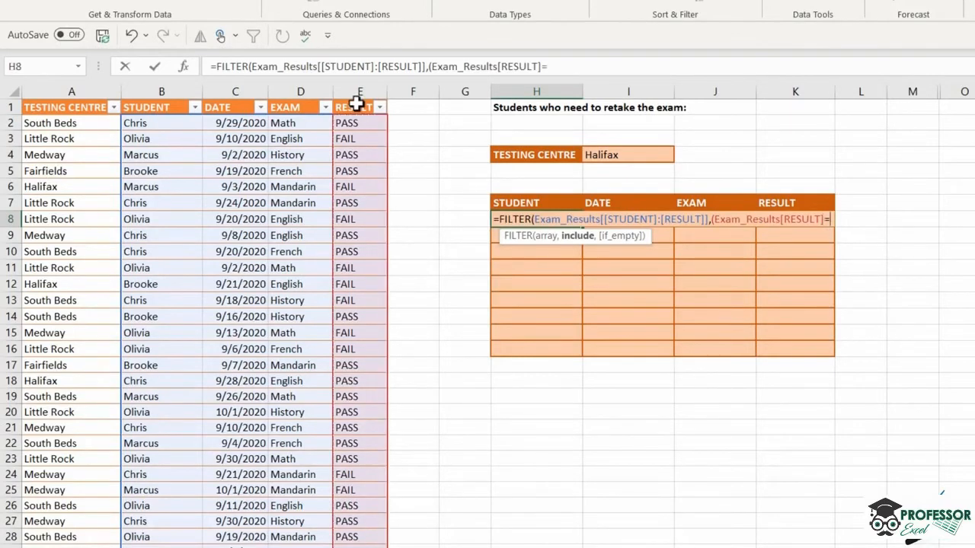
text("Fail")
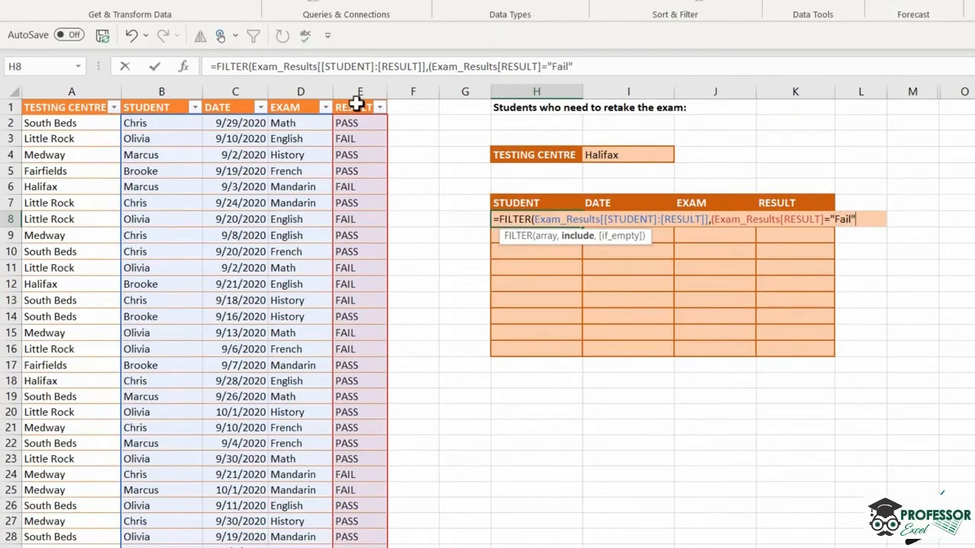
text())
Multiply the include argument in H8 by a second condition, (Exam_Results[TESTING CENTRE]=I4)
text(*()
click(65, 98)
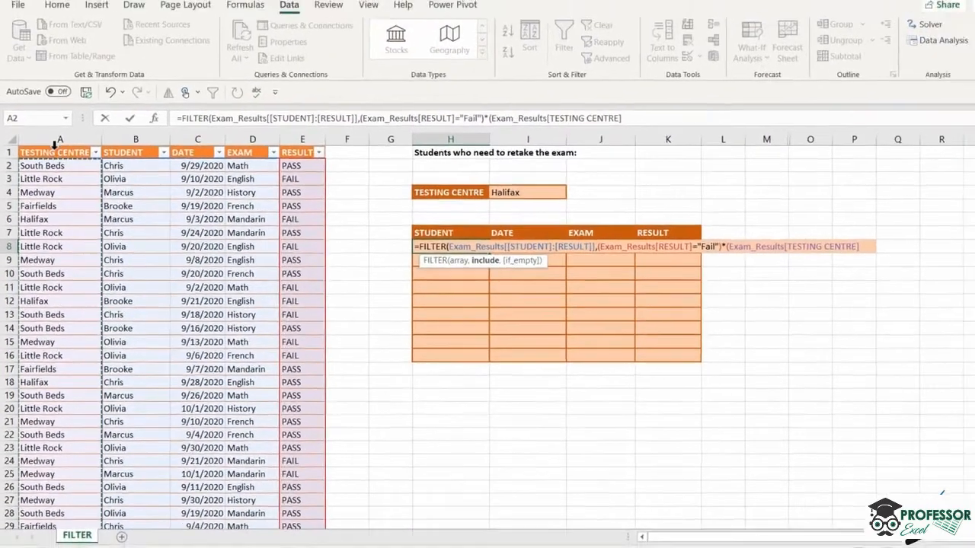
text(=)
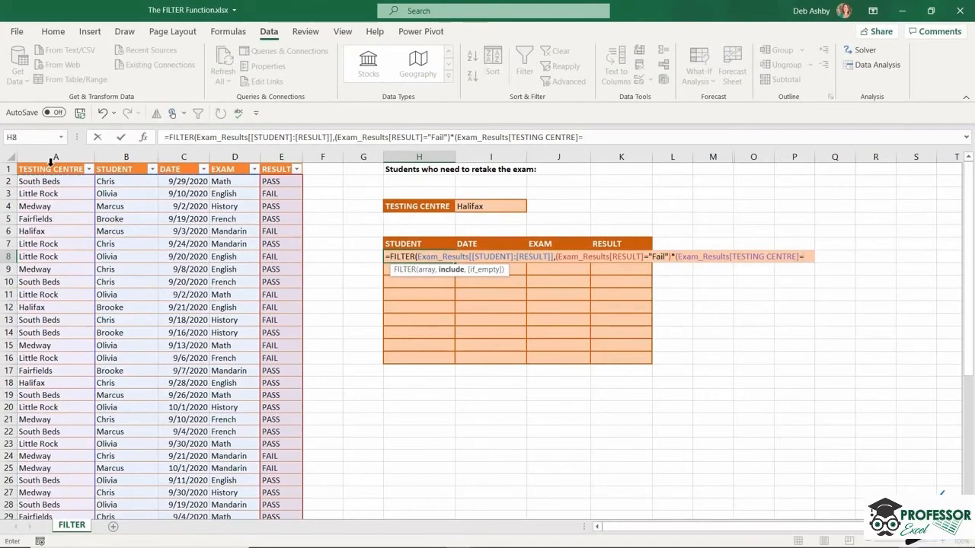
click(498, 208)
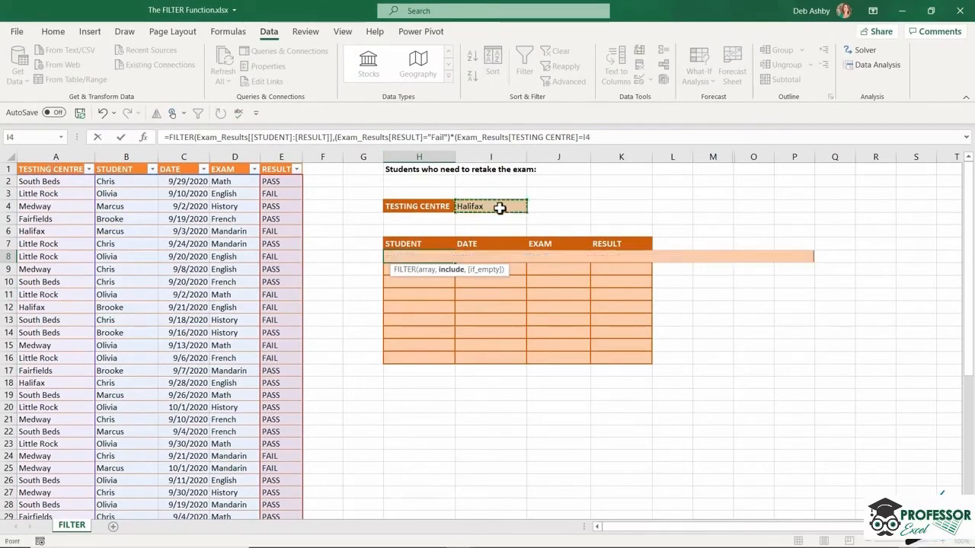
text())
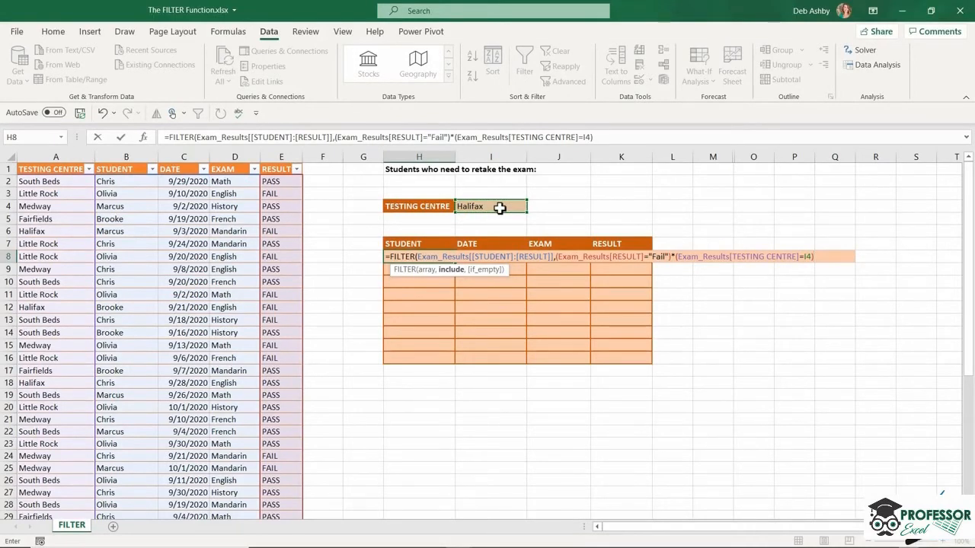
Complete the FILTER formula in H8 with "No Records" as its if_empty argument and enter it
text(,)
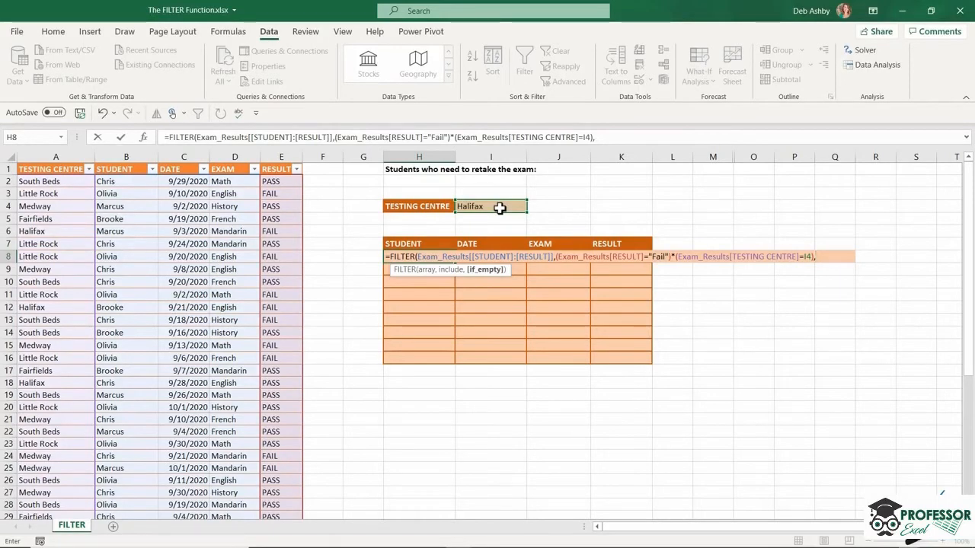
text("No Rec)
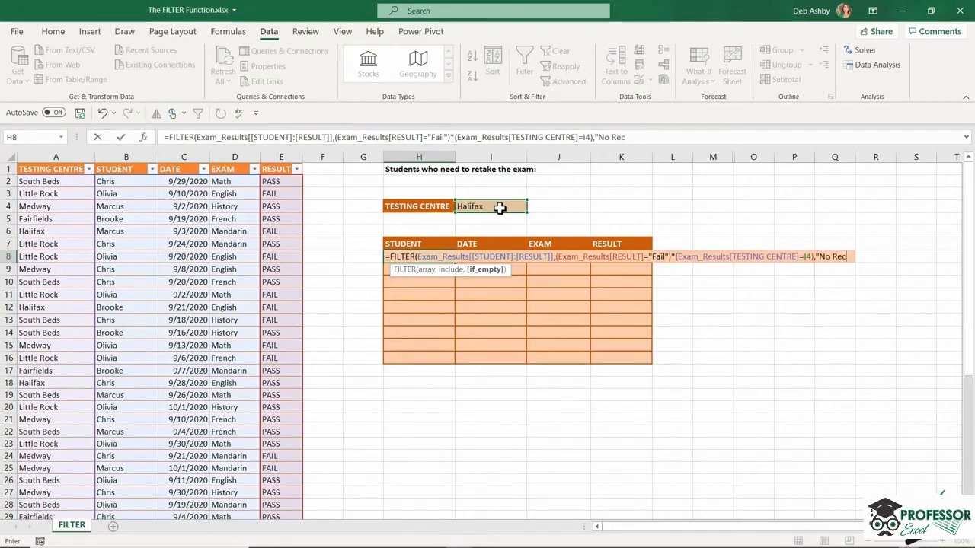
text(ords")
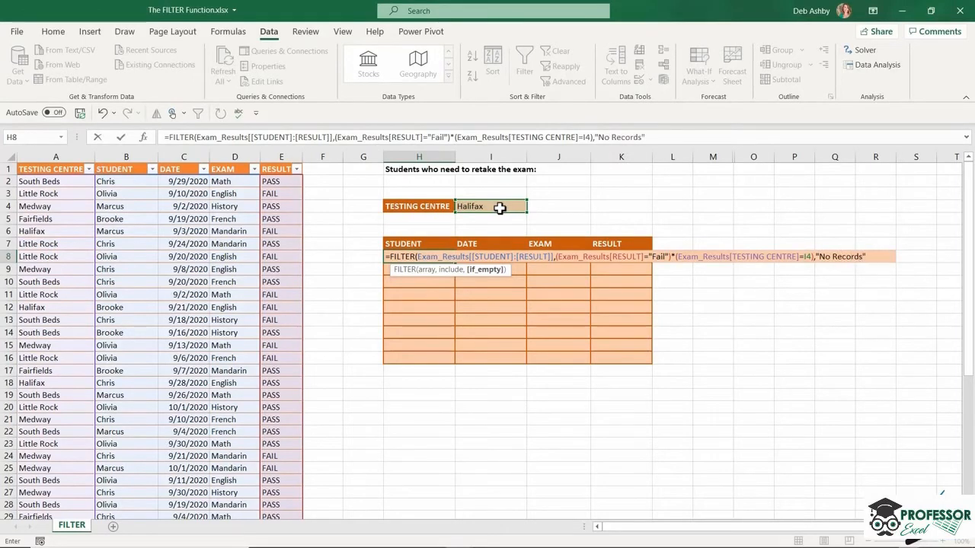
text())
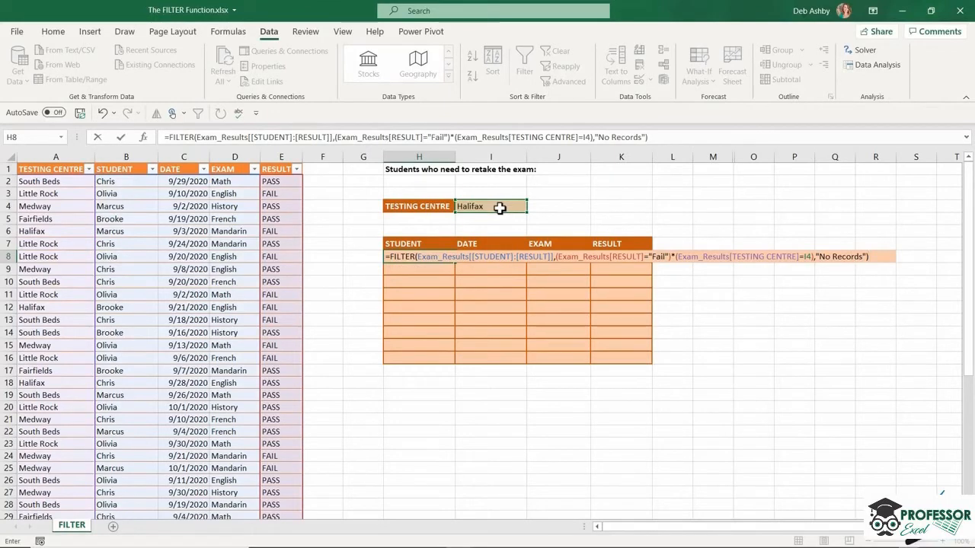
key(Return)
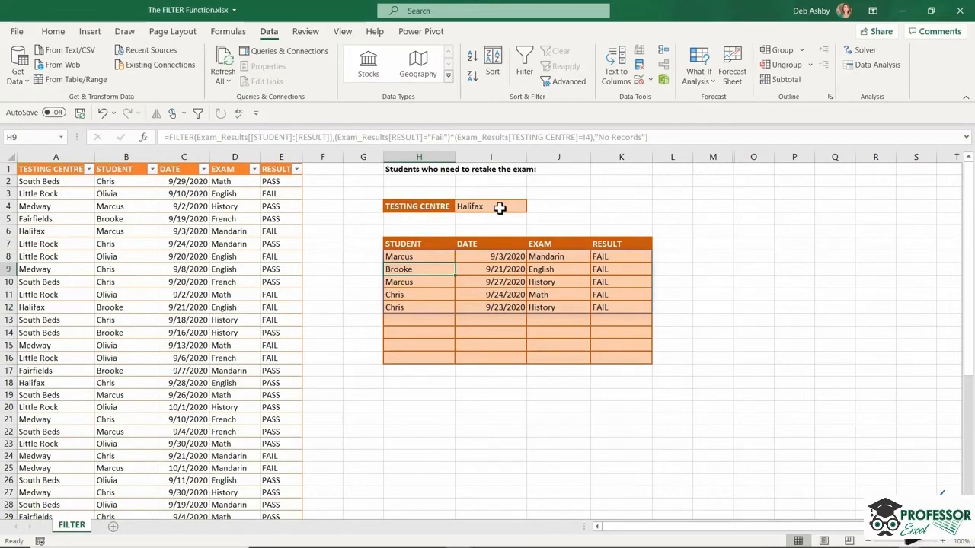
Test the filtered list by switching the testing centre in I4 to Little Rock, South Beds and finally Fairfields
click(498, 207)
click(532, 210)
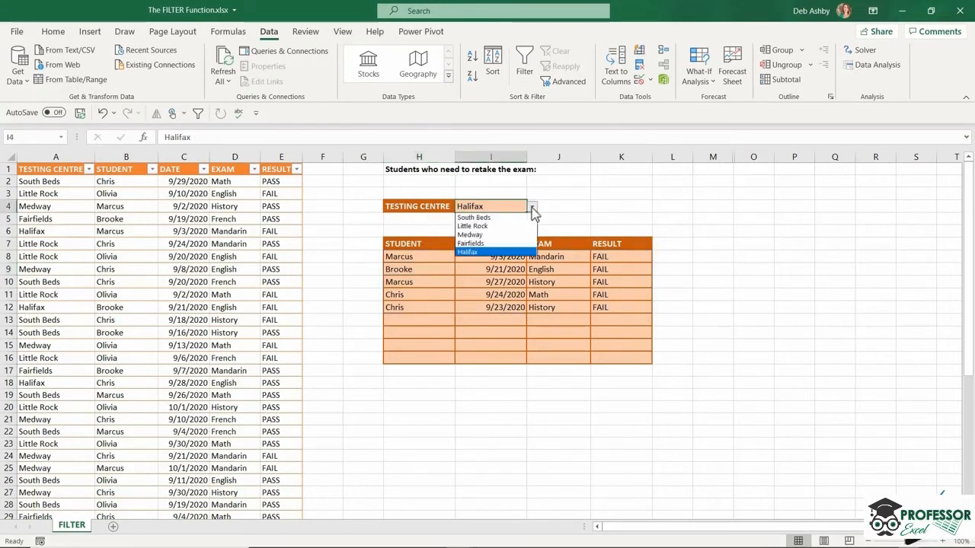
click(496, 227)
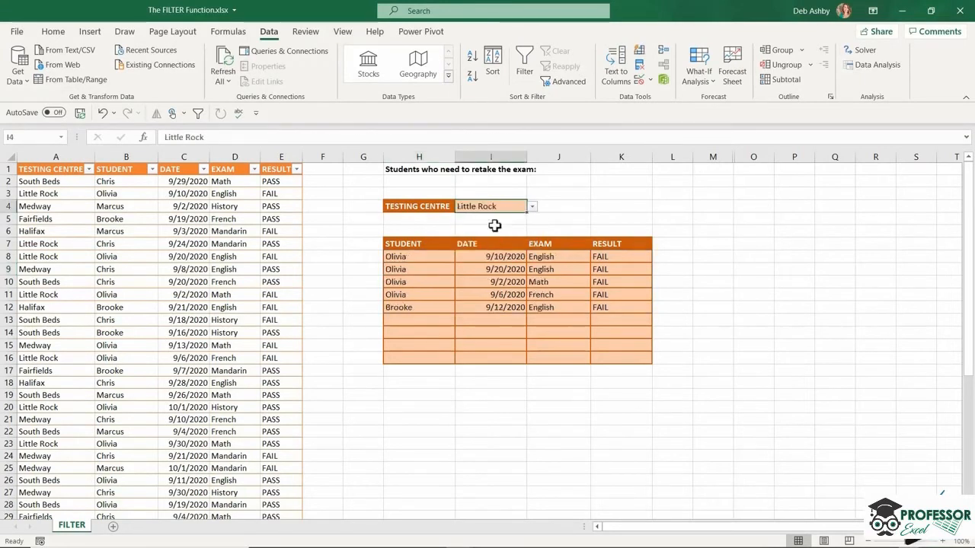
click(532, 210)
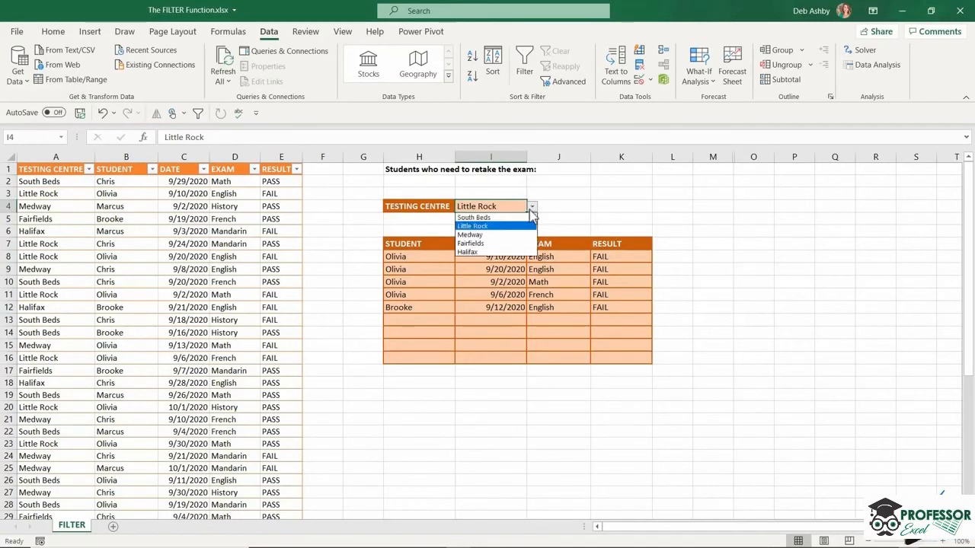
click(500, 220)
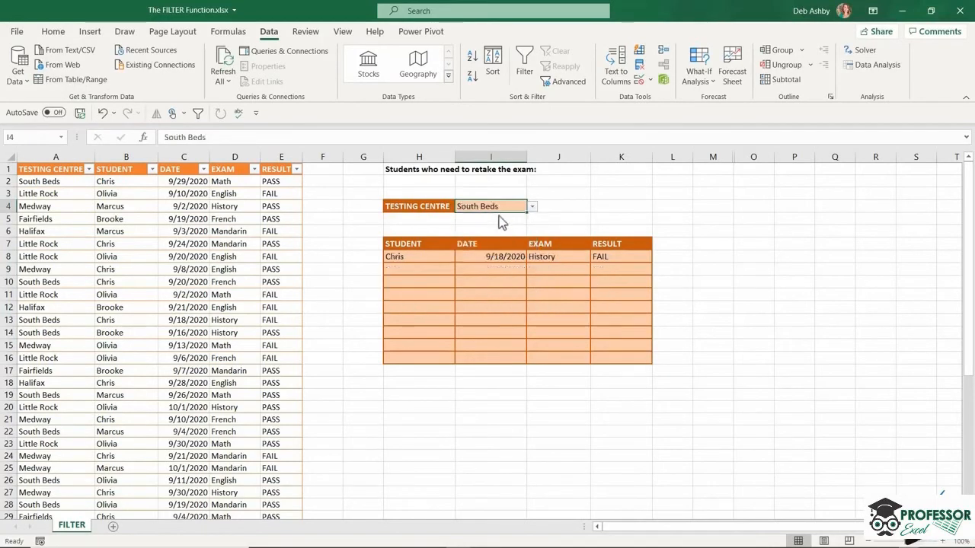
click(533, 207)
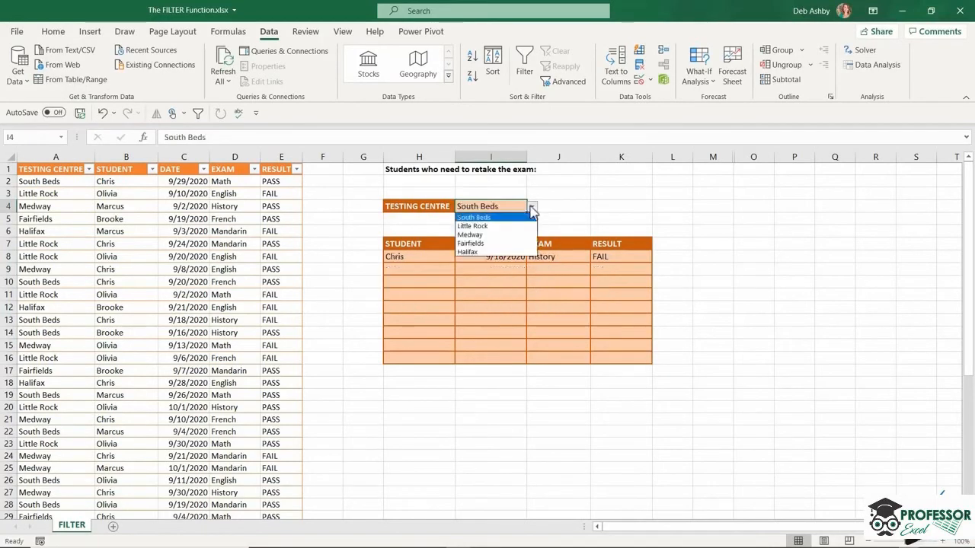
click(487, 243)
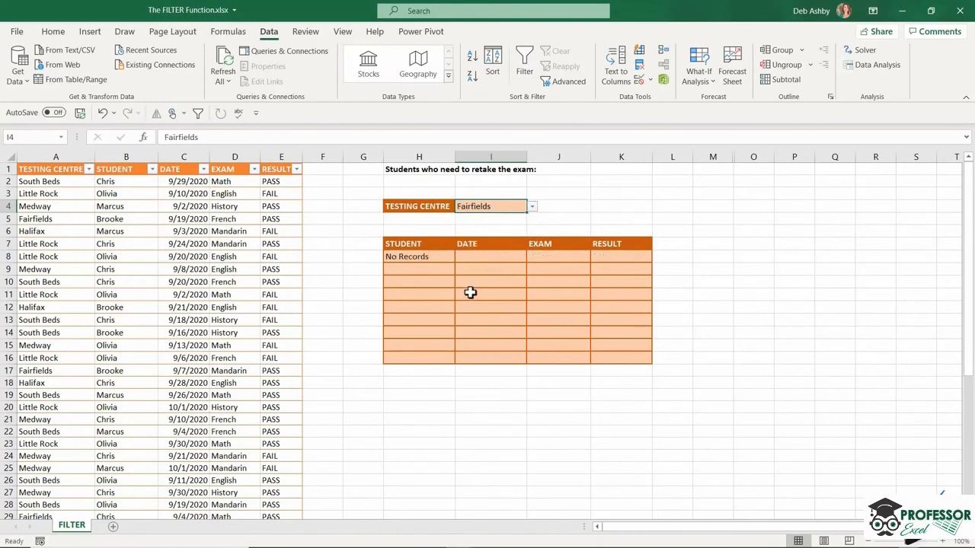